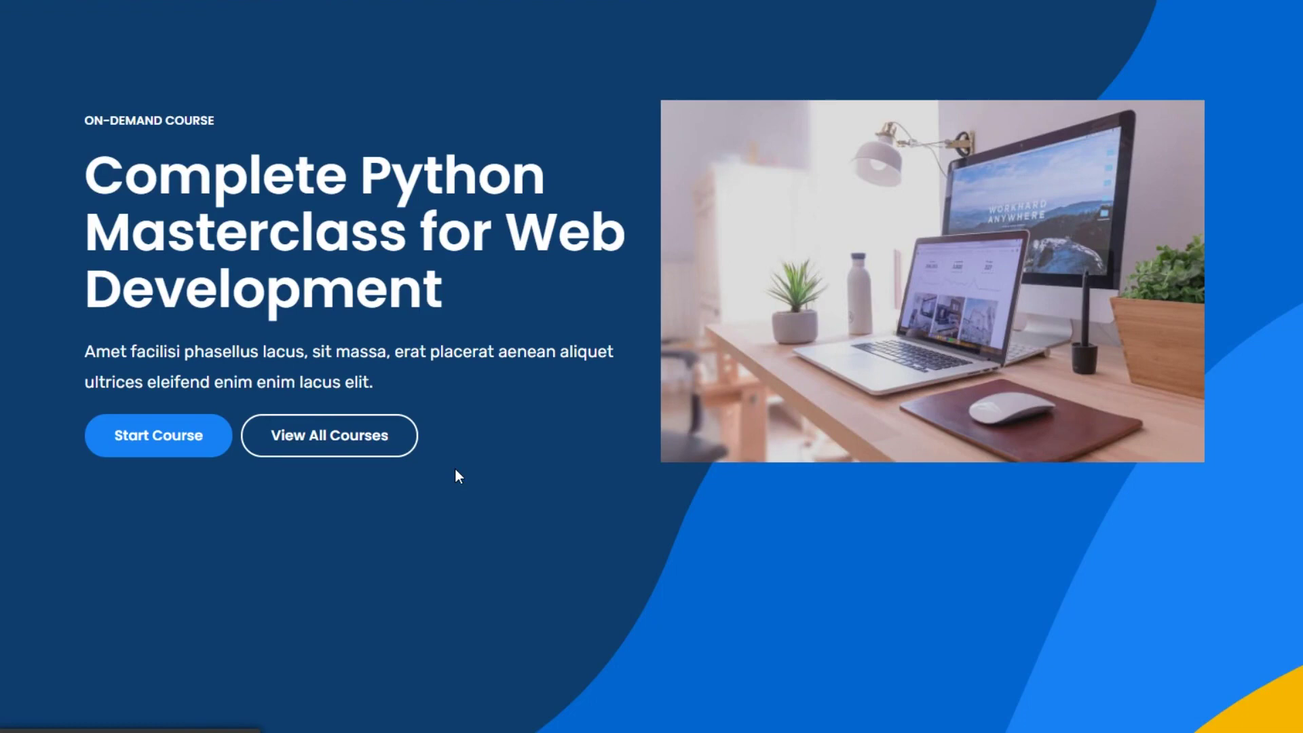
pyautogui.scroll(-8, 455, 468)
pyautogui.scroll(-3, 478, 449)
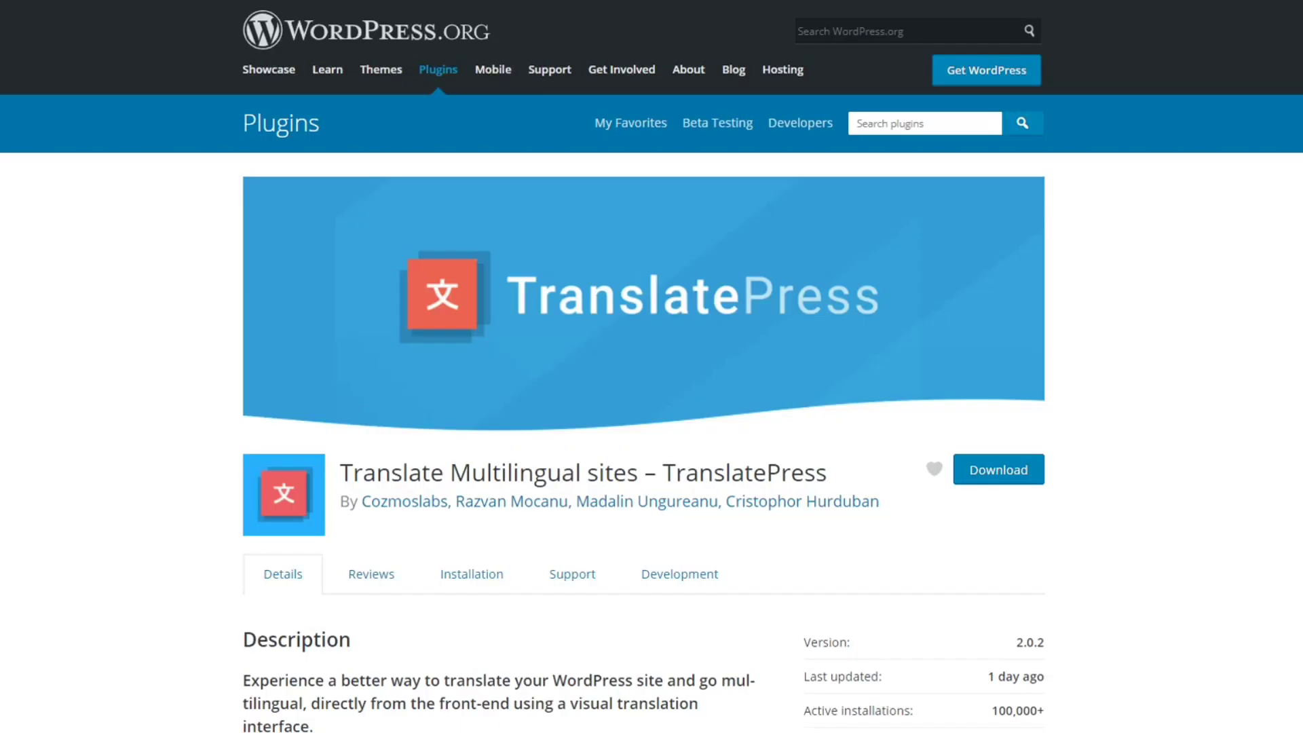
# Highlight the TranslatePress and Automatic Translate Addon titles on their WordPress.org pages.
pyautogui.moveTo(379, 472); pyautogui.dragTo(713, 472)
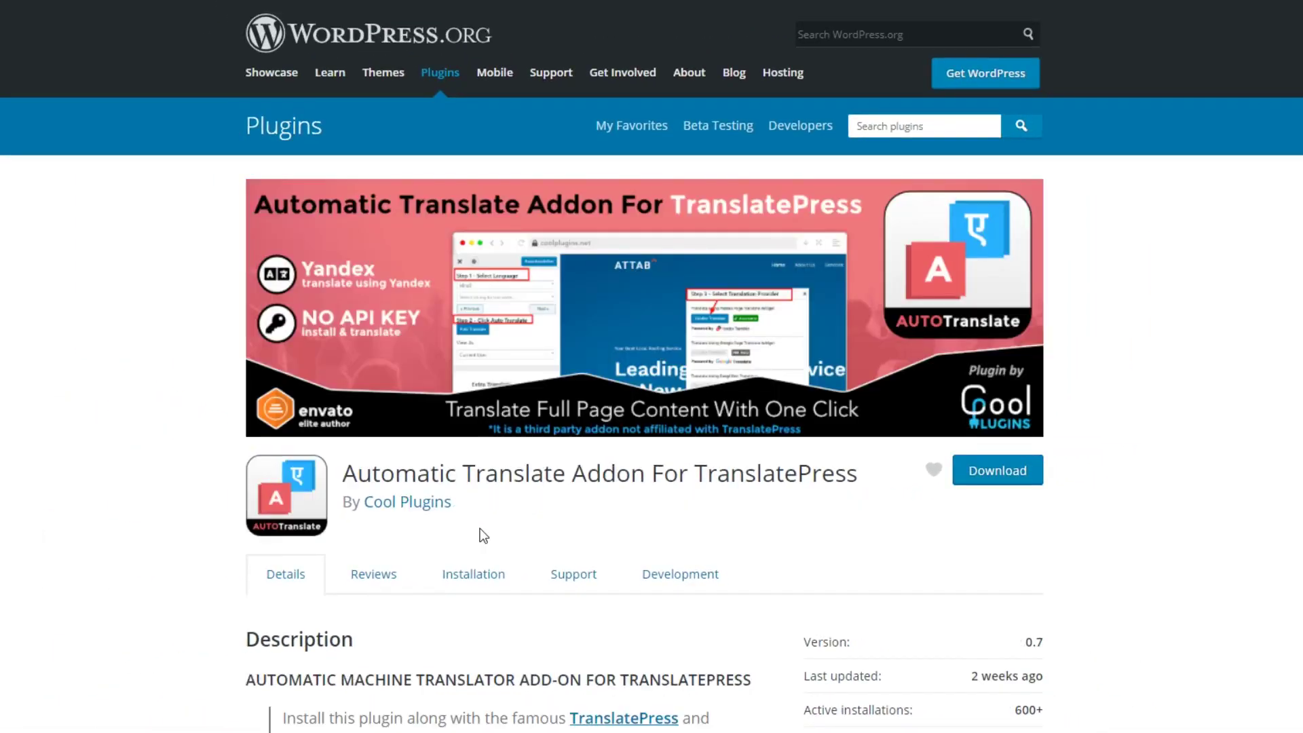
pyautogui.moveTo(351, 473); pyautogui.dragTo(845, 484)
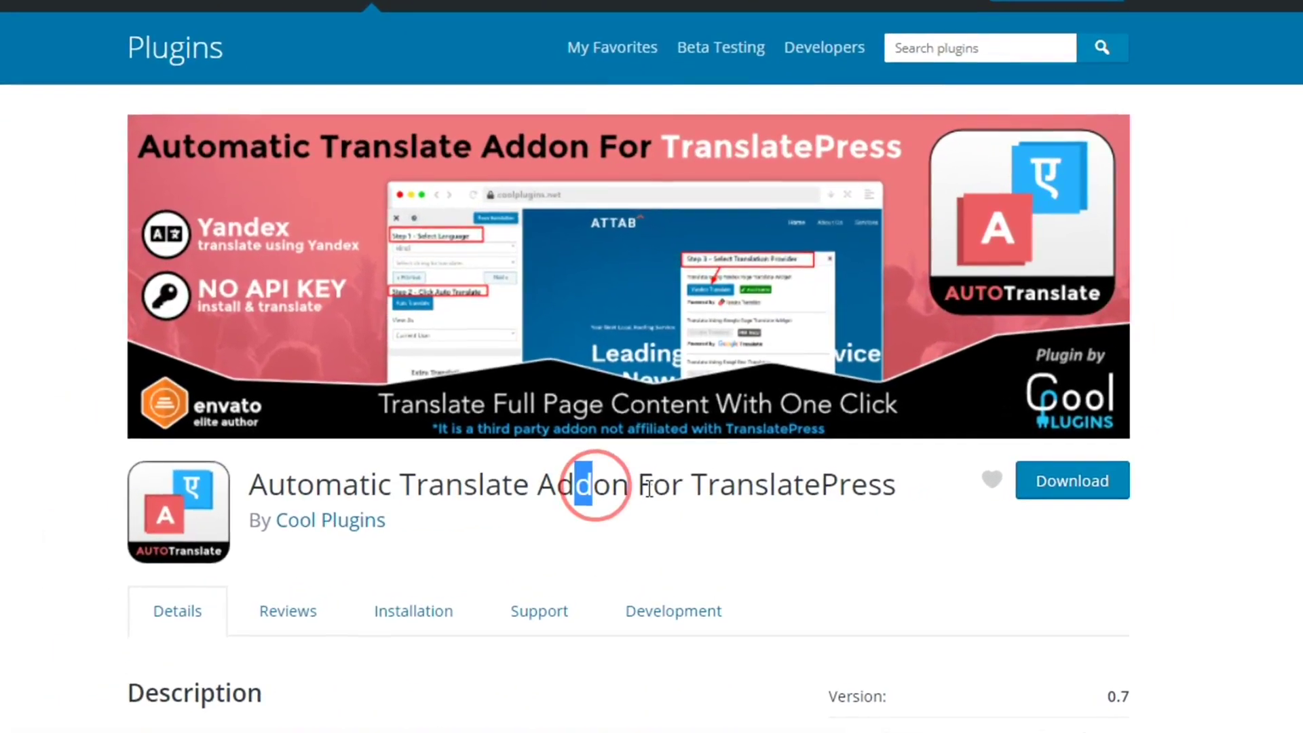
pyautogui.click(926, 486)
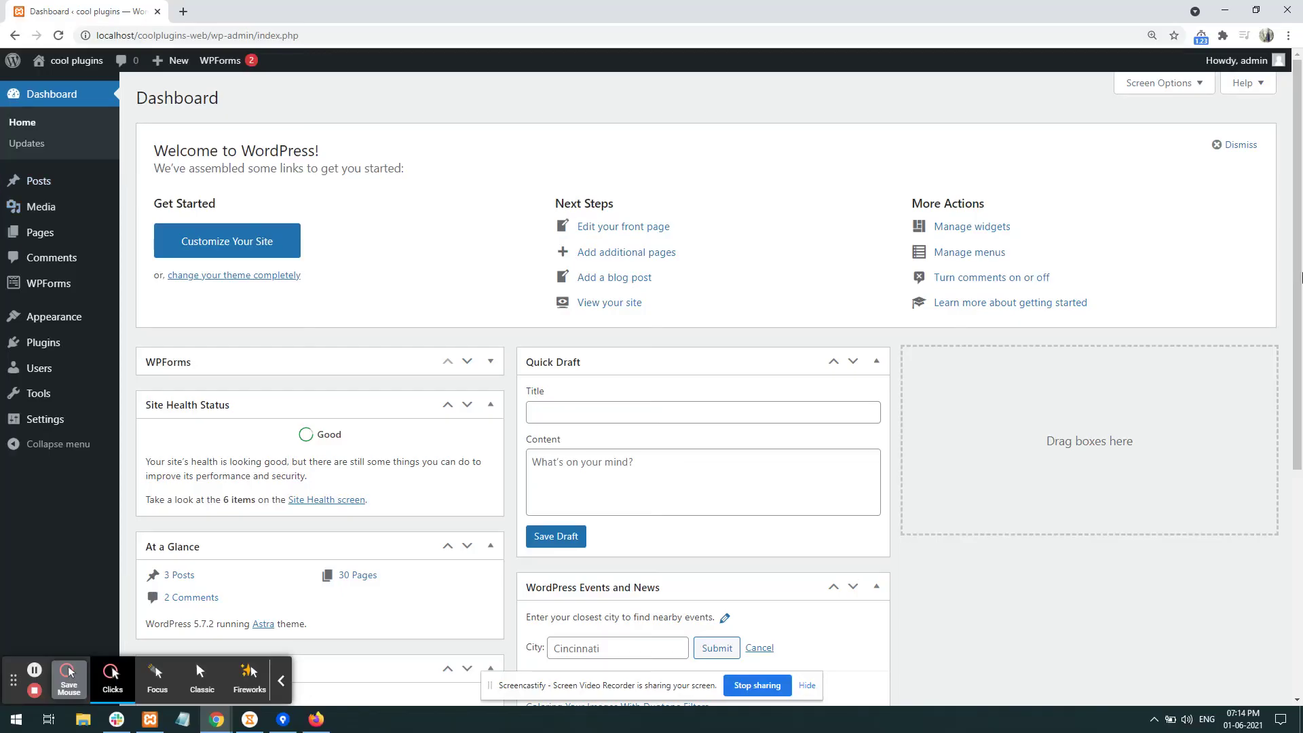
pyautogui.moveTo(1296, 275)
pyautogui.mouseDown()
pyautogui.moveTo(1296, 346)
pyautogui.moveTo(1296, 255)
pyautogui.mouseUp()
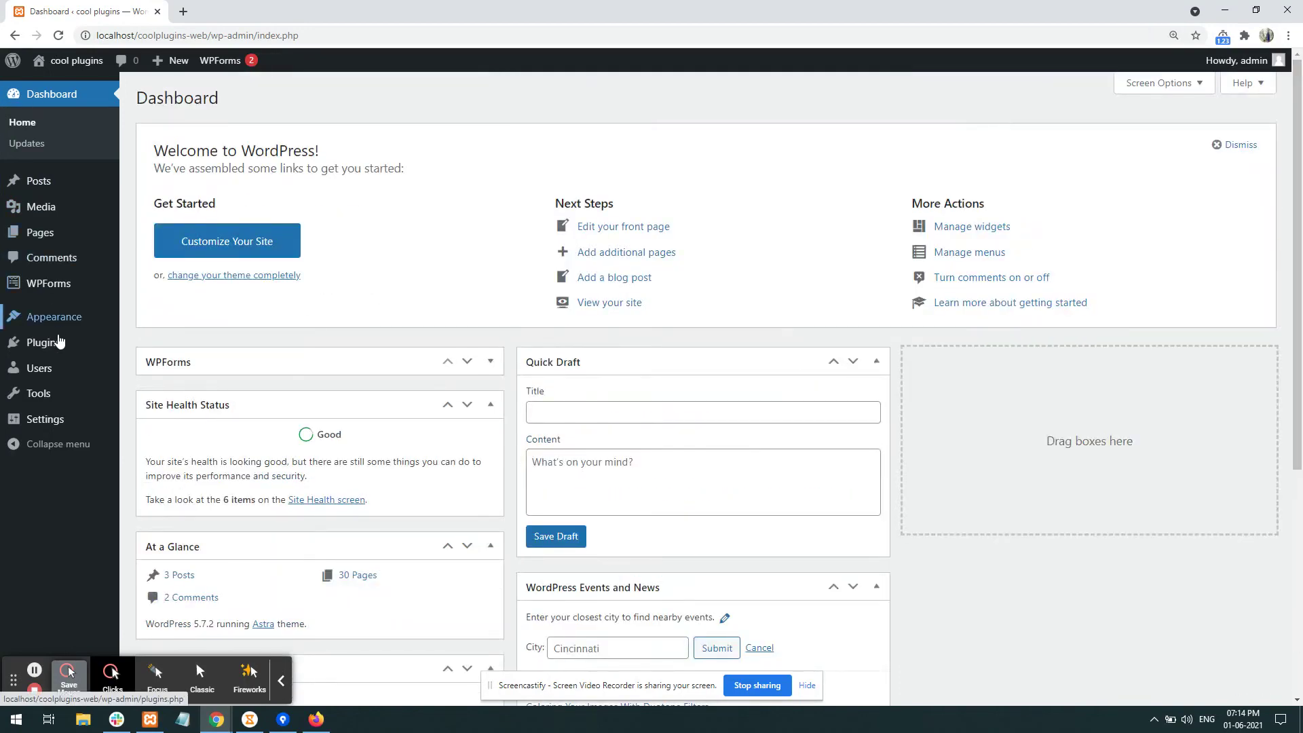
pyautogui.moveTo(43, 343)
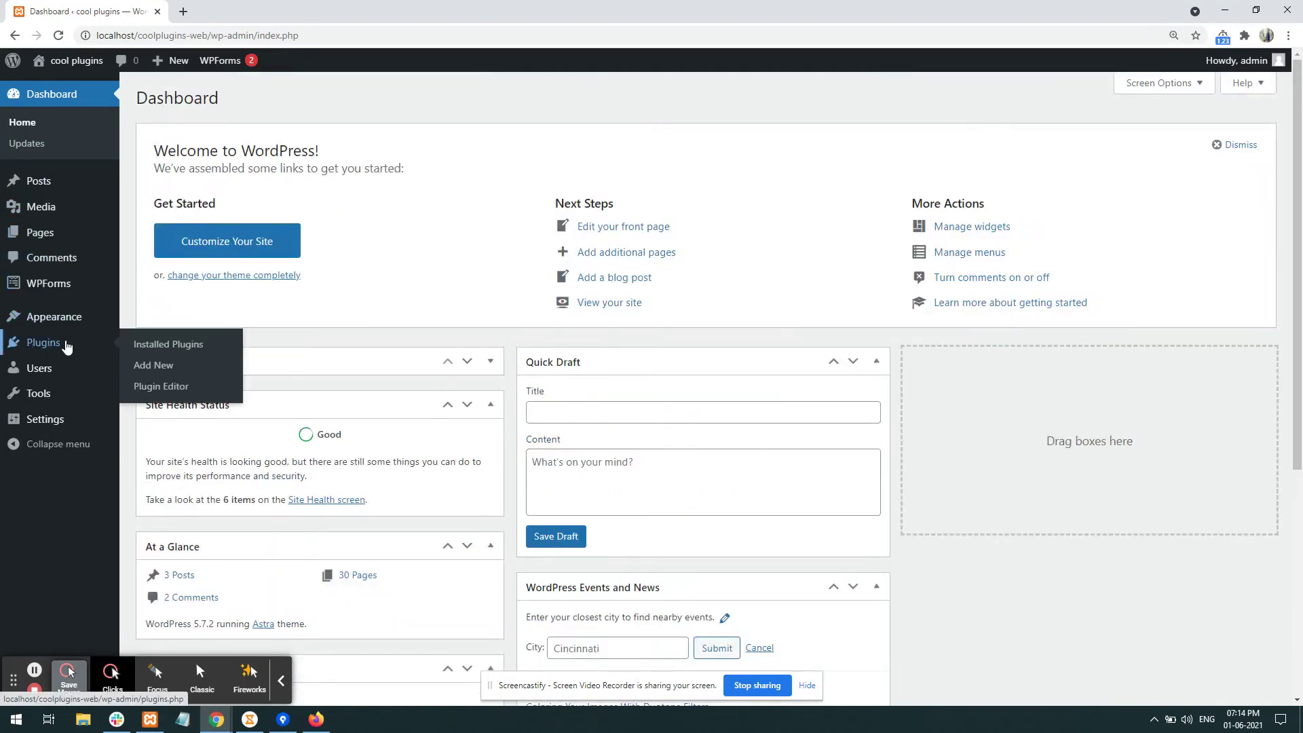
# Search Plugins > Add New for 'translatepress'.
pyautogui.click(151, 364)
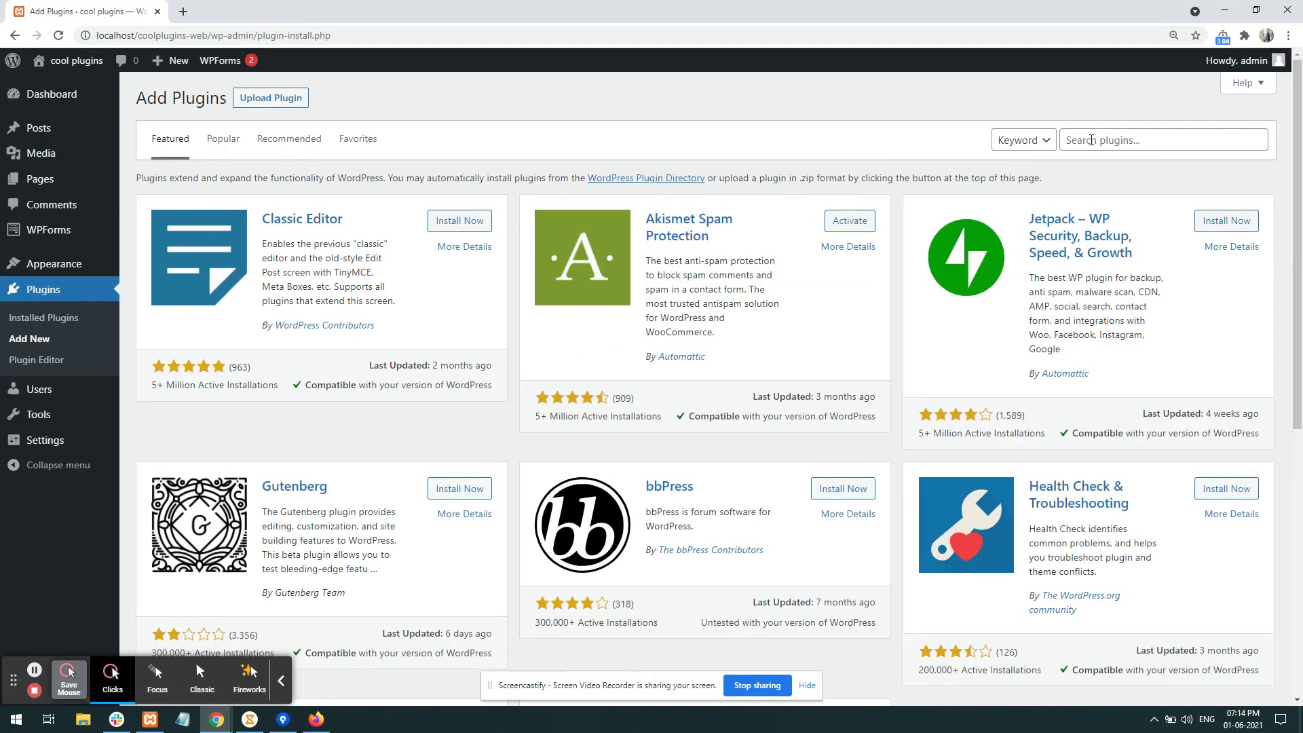
pyautogui.click(1092, 140)
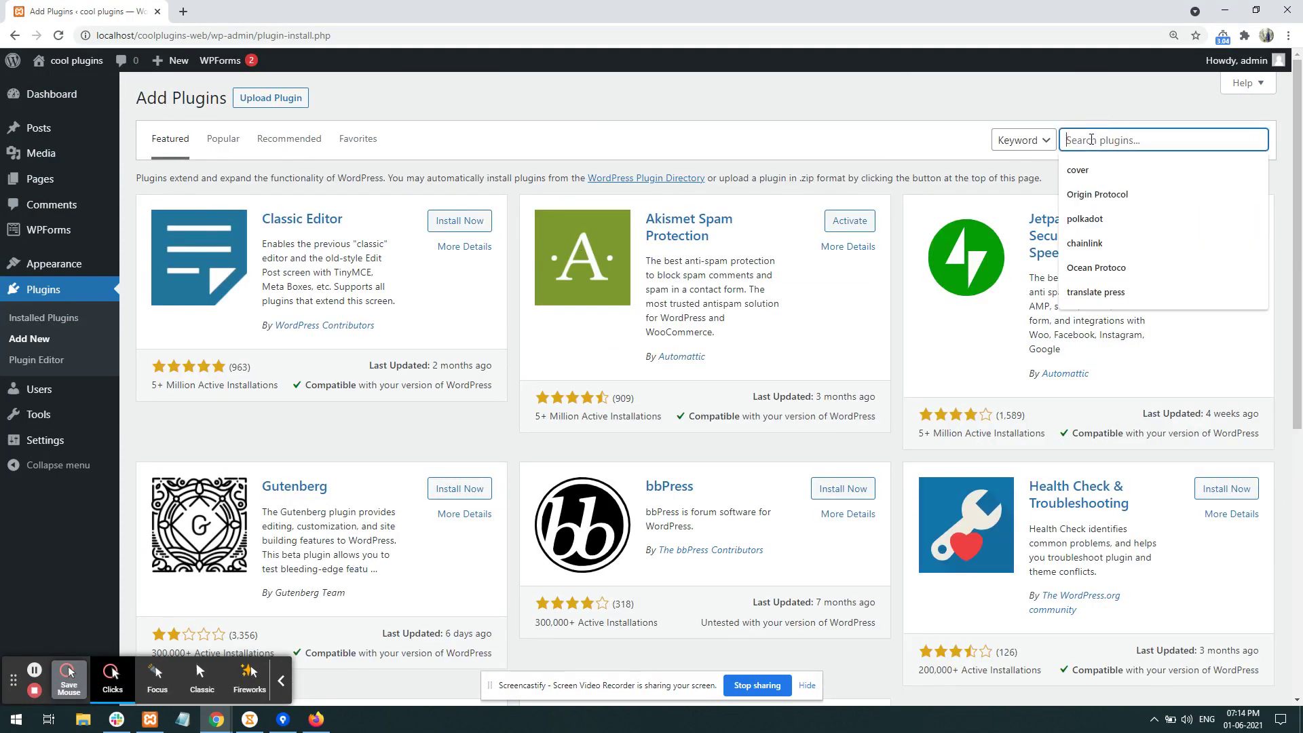
pyautogui.write('Tra')
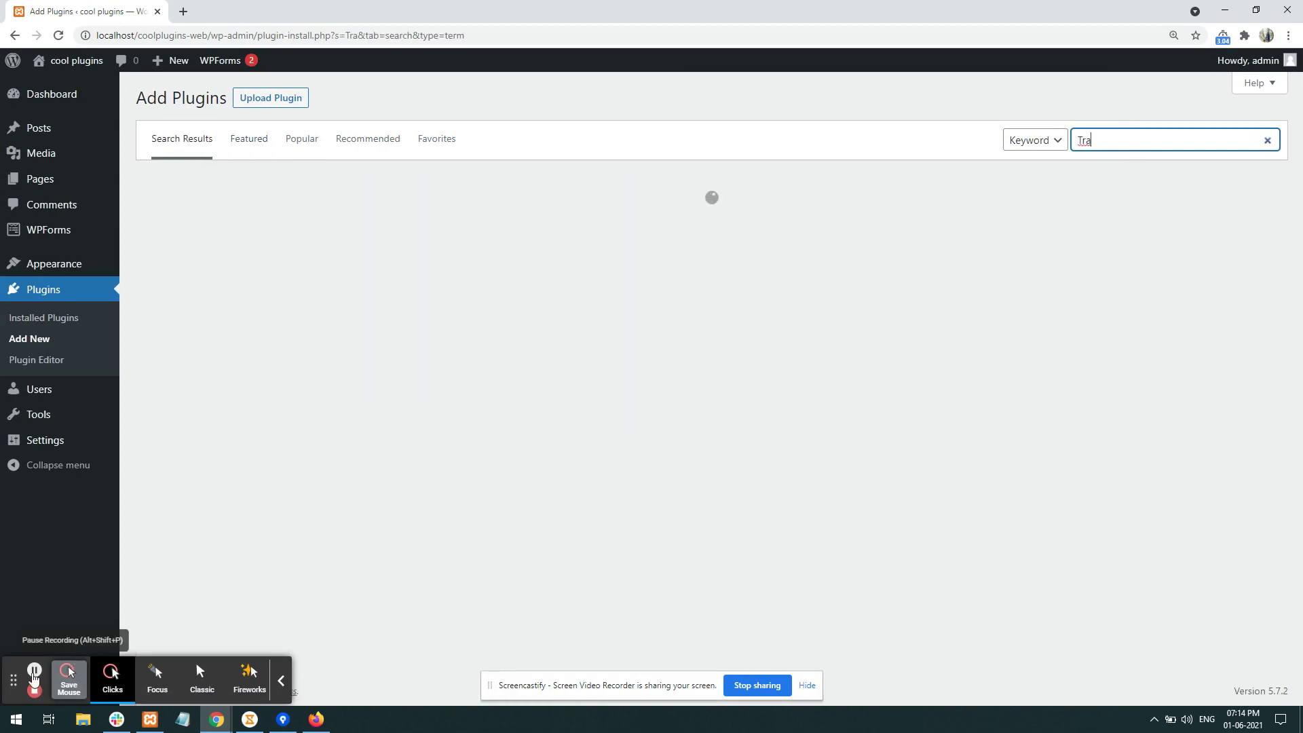
pyautogui.press('Down')
pyautogui.press('Down')
pyautogui.press('Down')
pyautogui.press('Return')
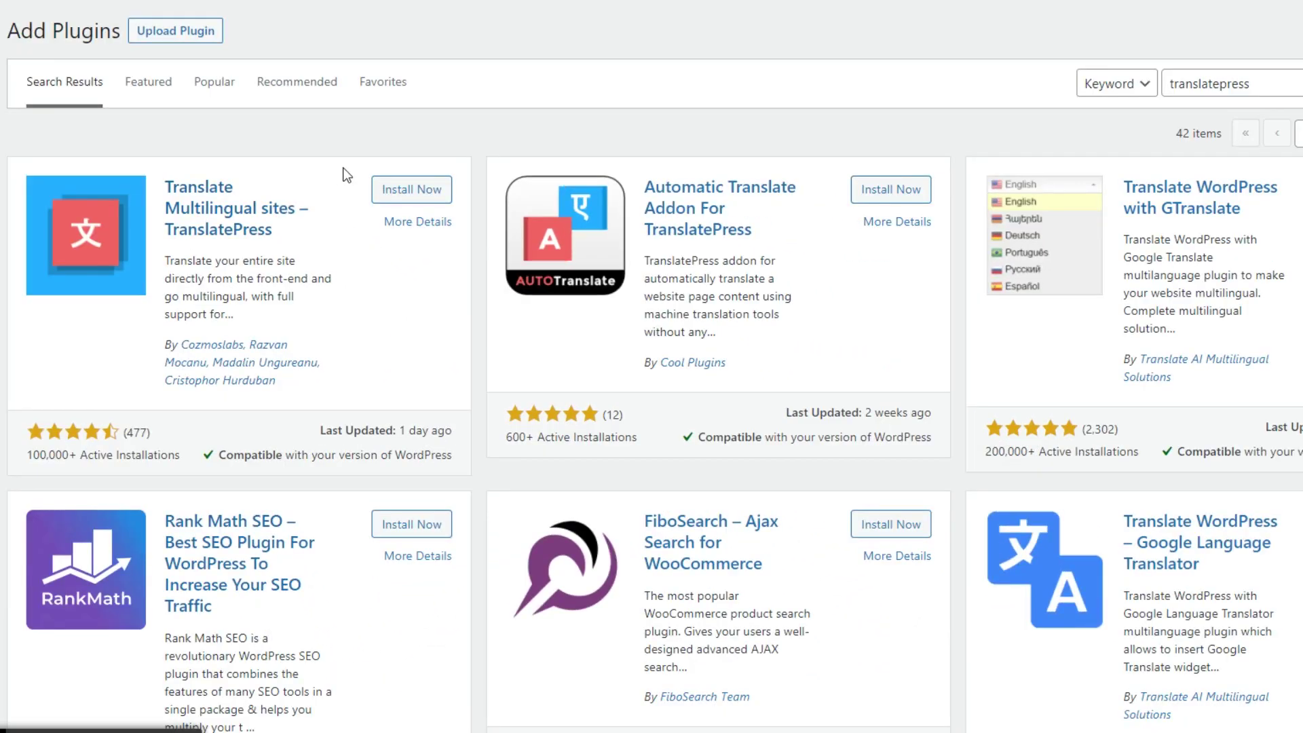
# Install TranslatePress and Automatic Translate Addon from the search results, then activate TranslatePress.
pyautogui.click(391, 188)
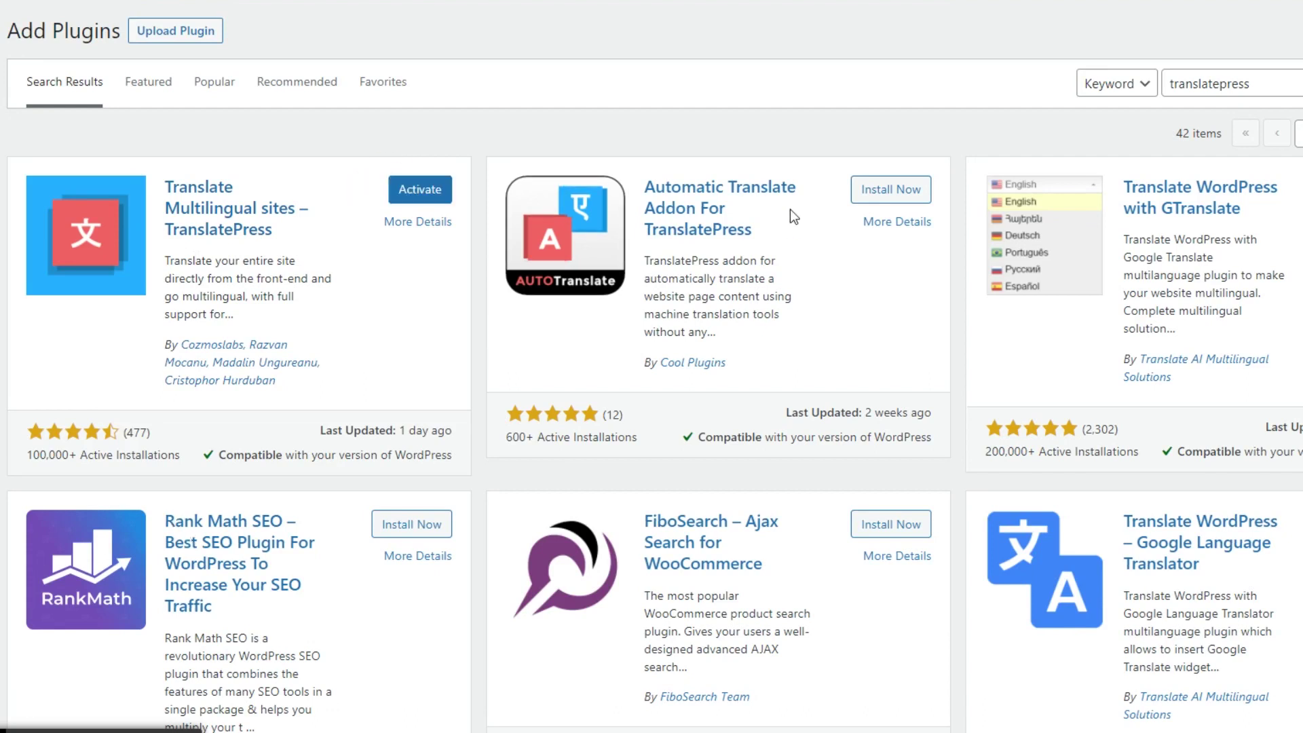
pyautogui.click(891, 189)
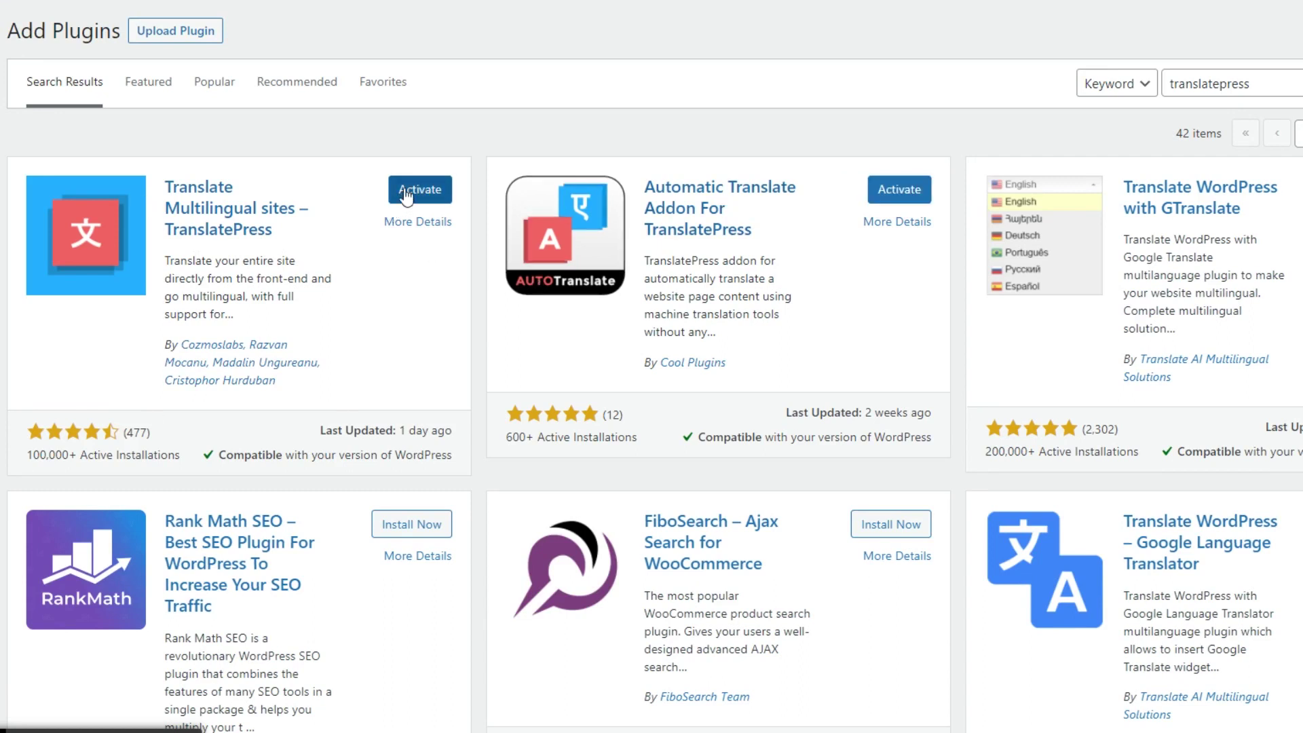
pyautogui.click(419, 190)
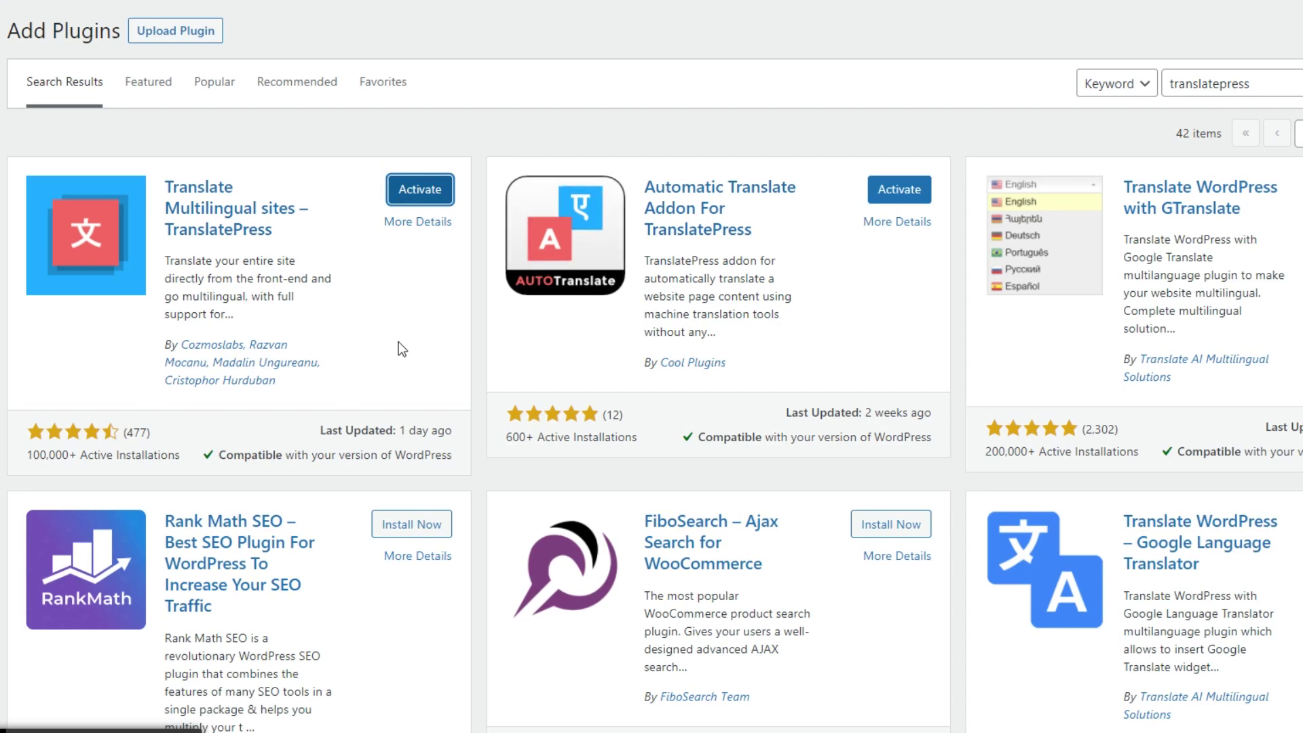
pyautogui.scroll(-3, 253, 459)
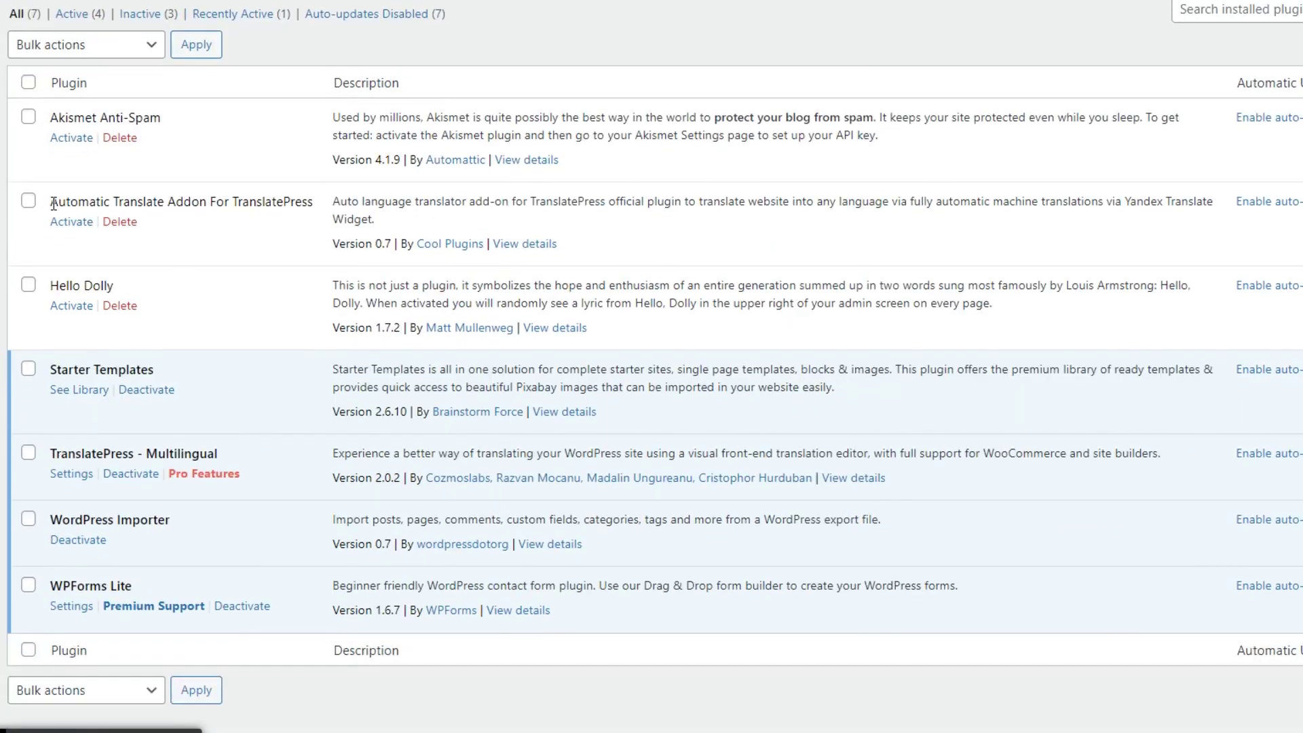
# Activate 'Automatic Translate Addon For TranslatePress' in the Installed Plugins list.
pyautogui.moveTo(54, 205); pyautogui.dragTo(308, 200)
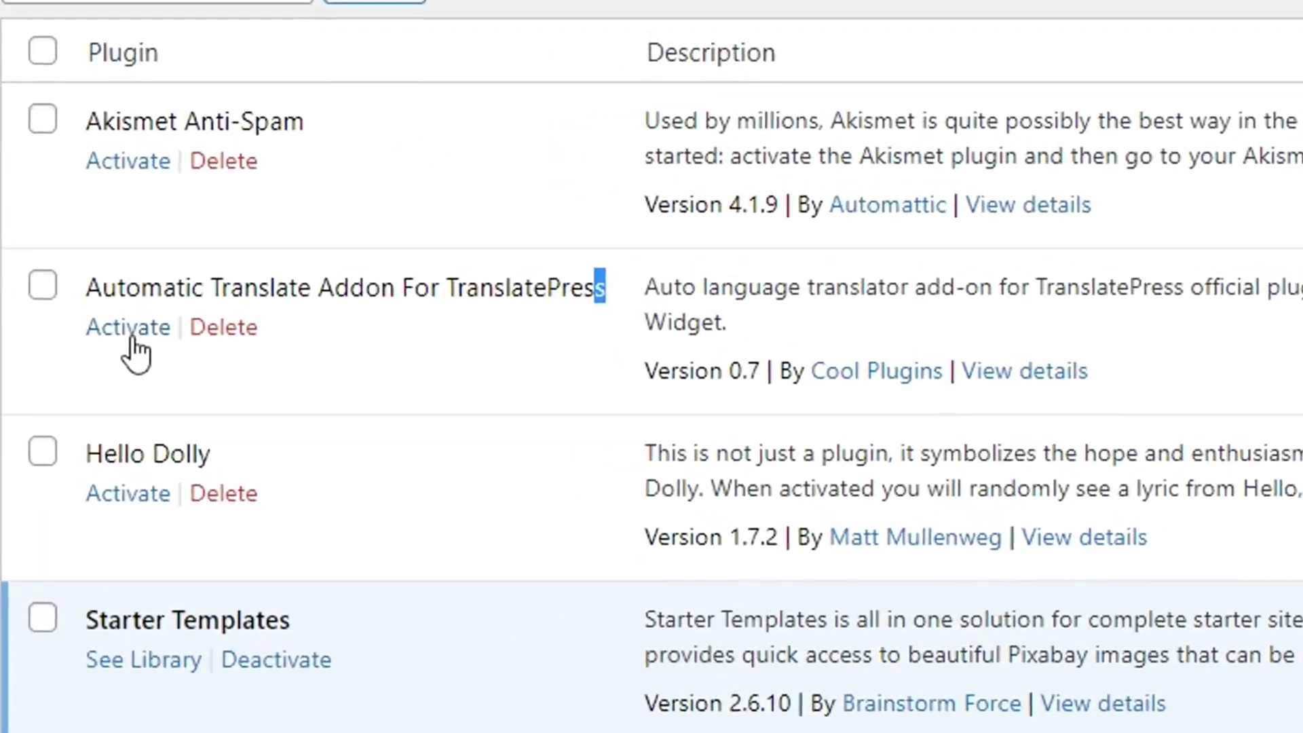
pyautogui.click(72, 221)
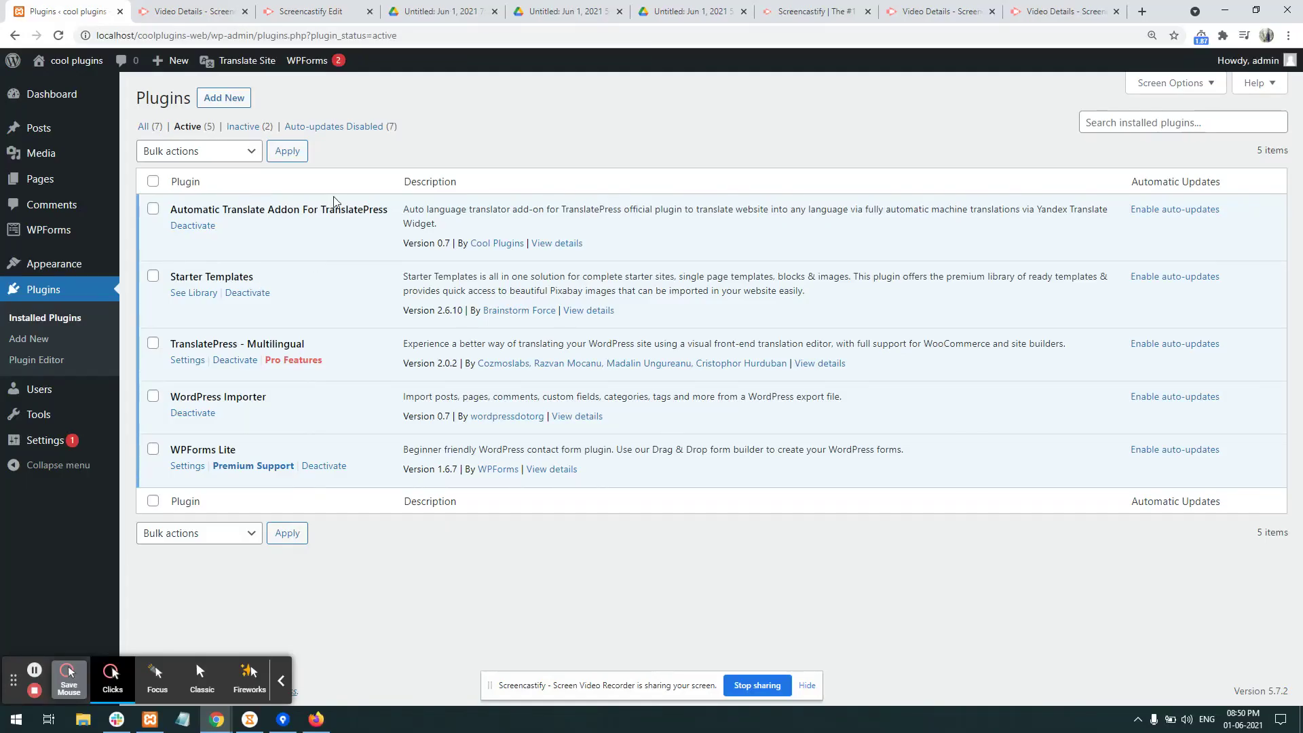
pyautogui.moveTo(87, 356)
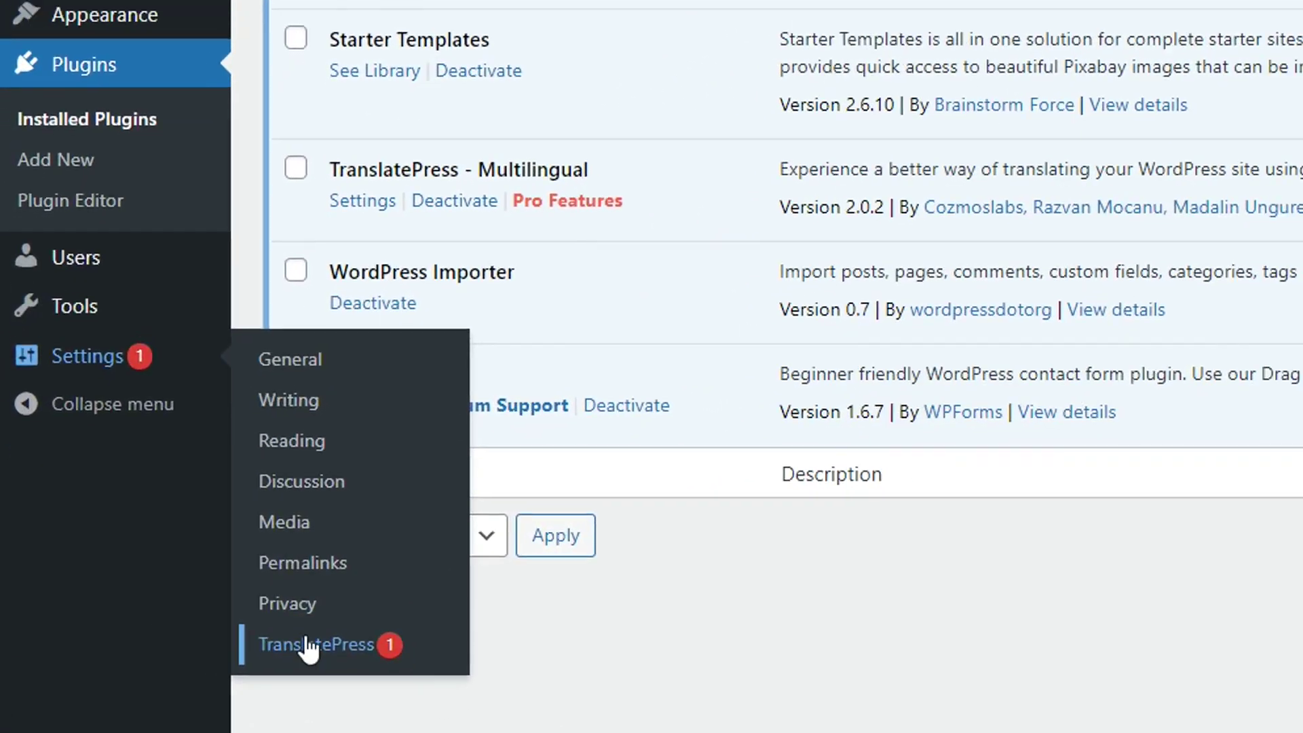
# Add Hindi as a language in TranslatePress General settings and save the changes.
pyautogui.click(319, 653)
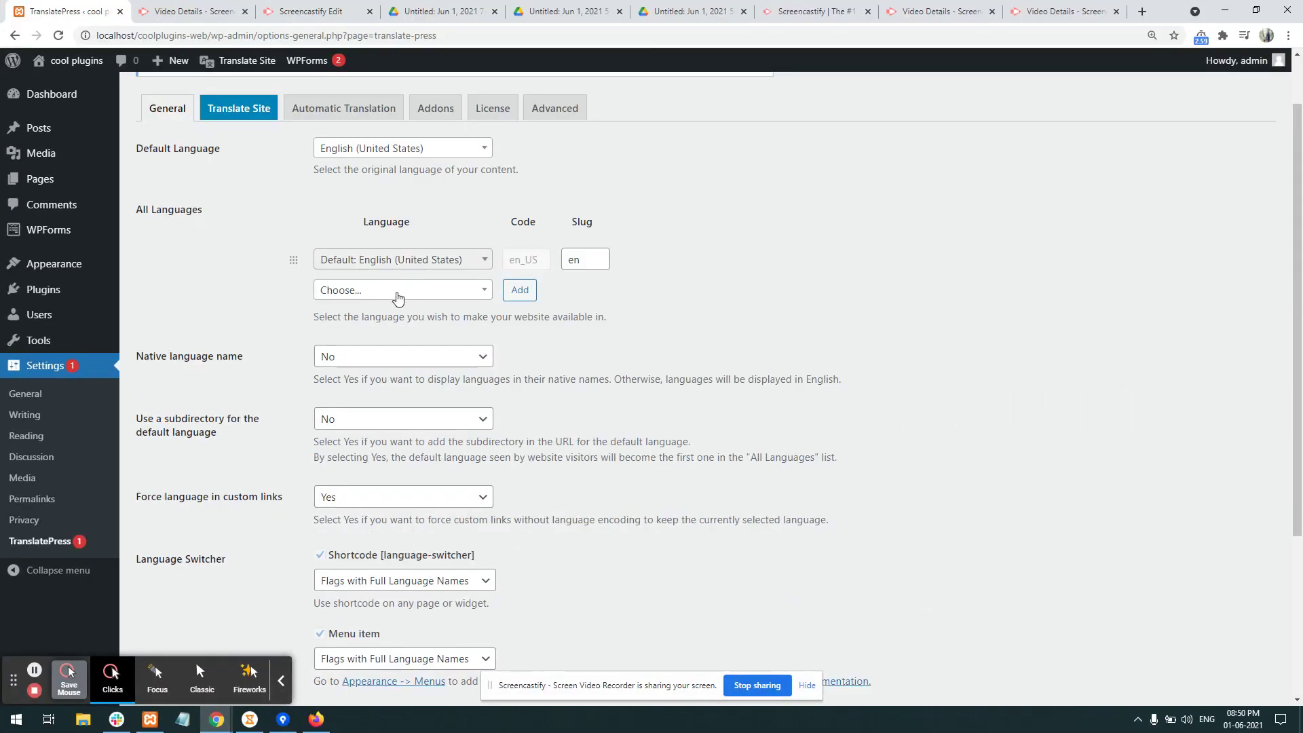
pyautogui.click(398, 291)
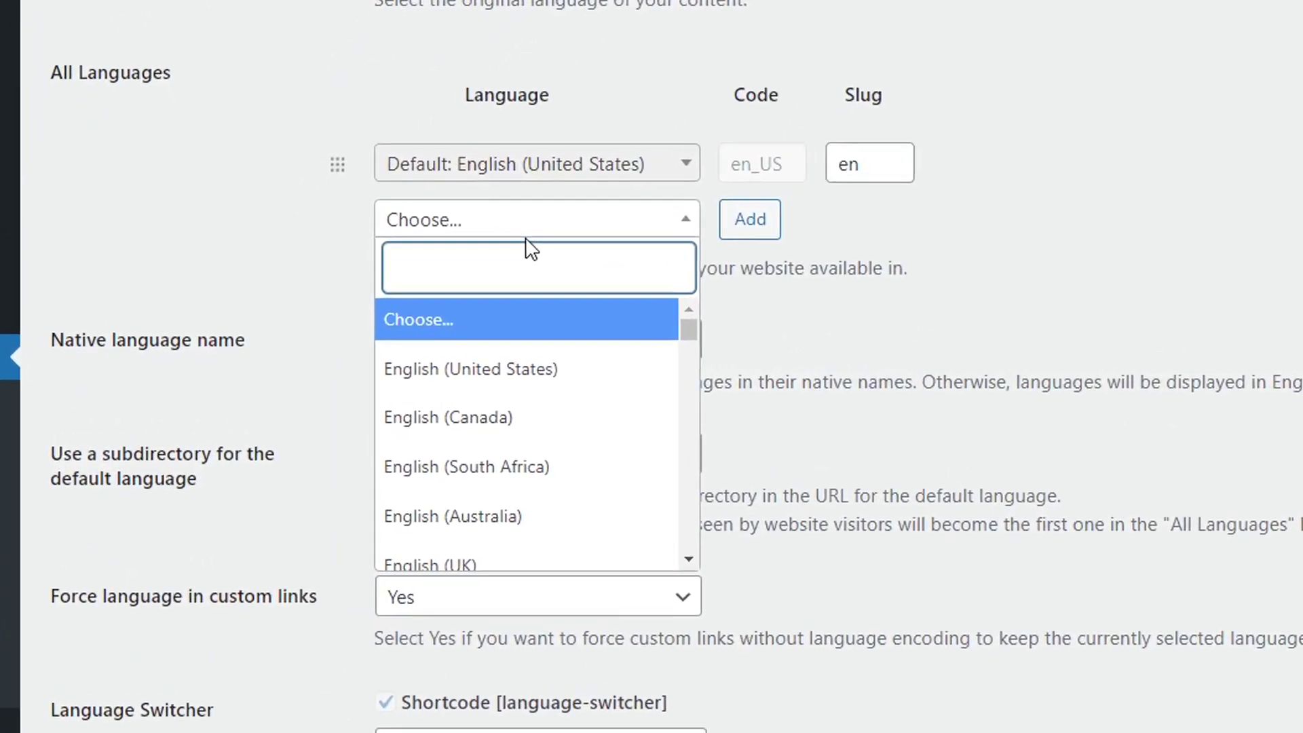
pyautogui.write('h')
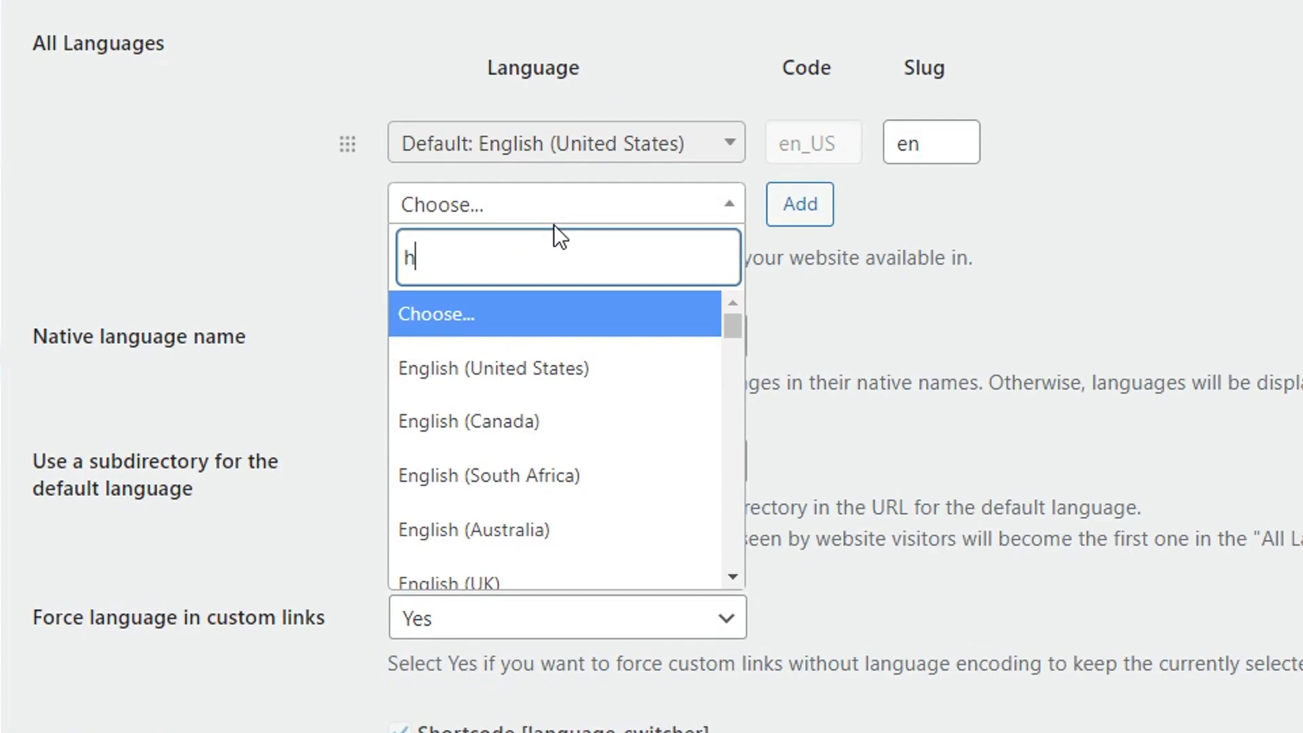
pyautogui.write('in')
pyautogui.press('Return')
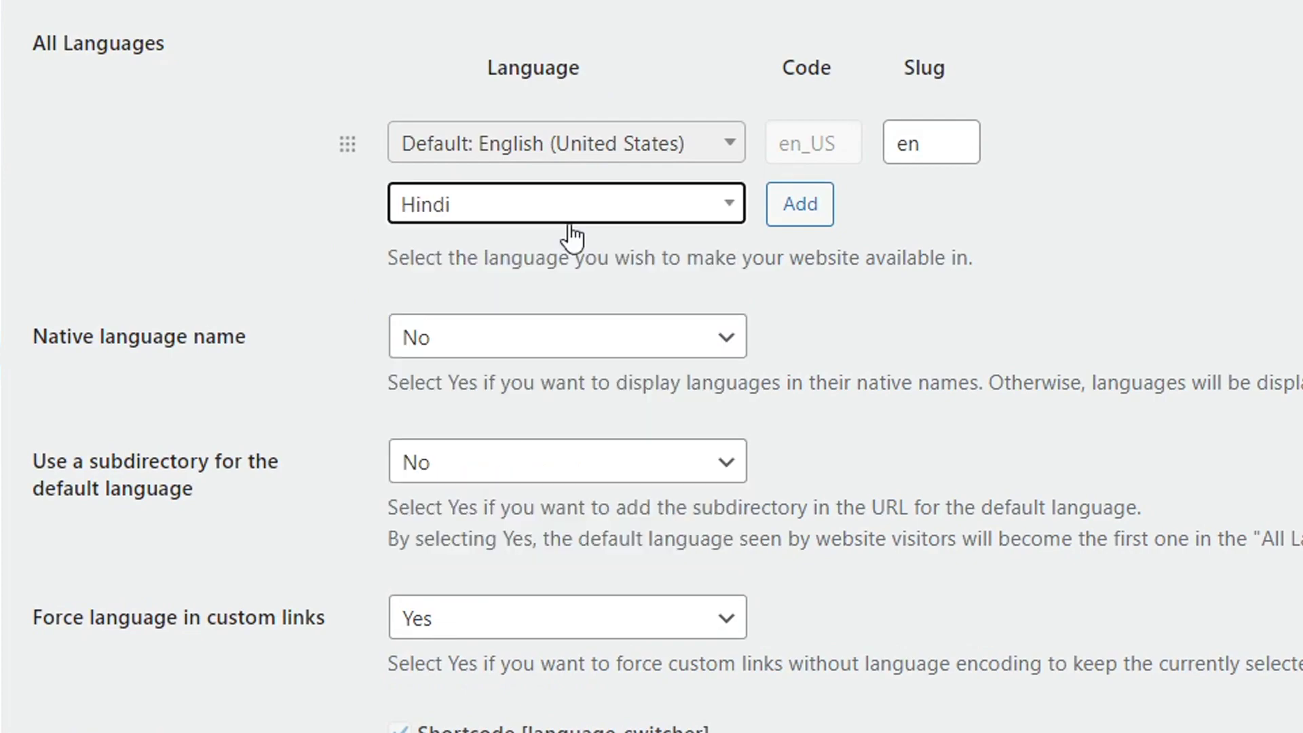
pyautogui.click(798, 204)
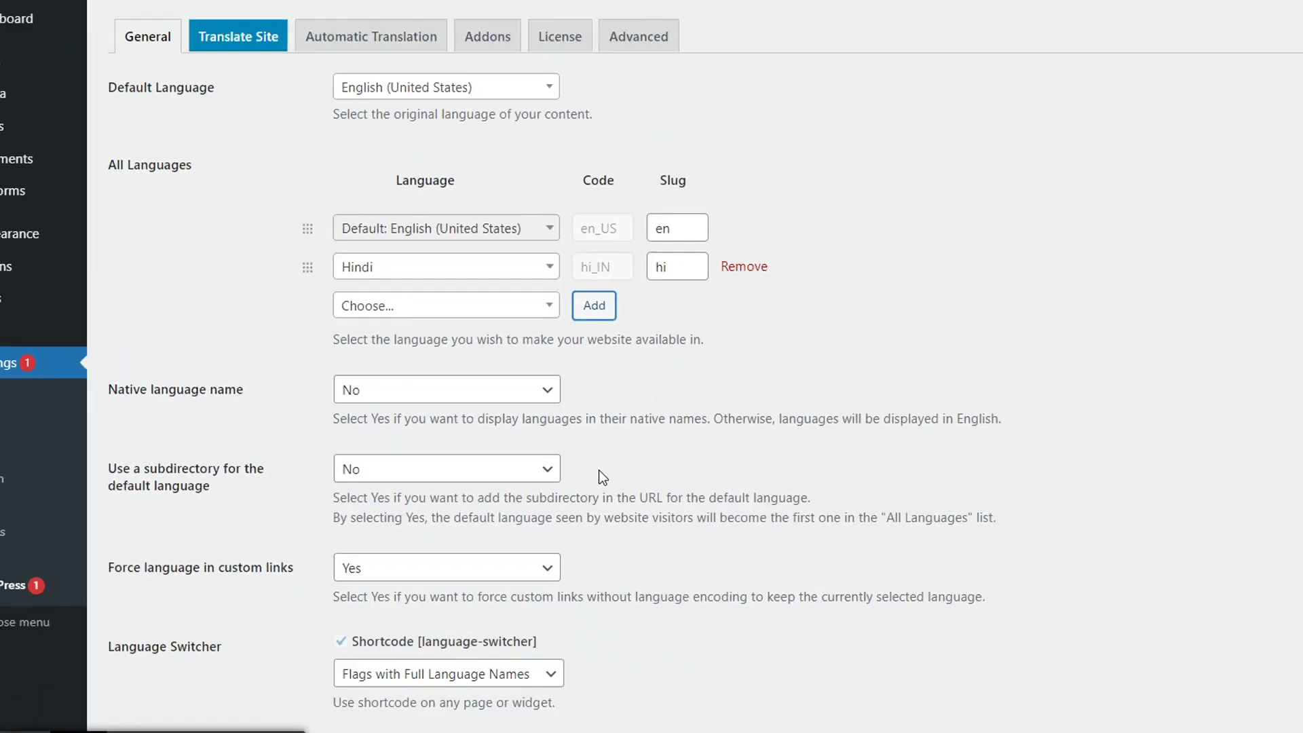
pyautogui.scroll(-5, 599, 470)
pyautogui.click(179, 629)
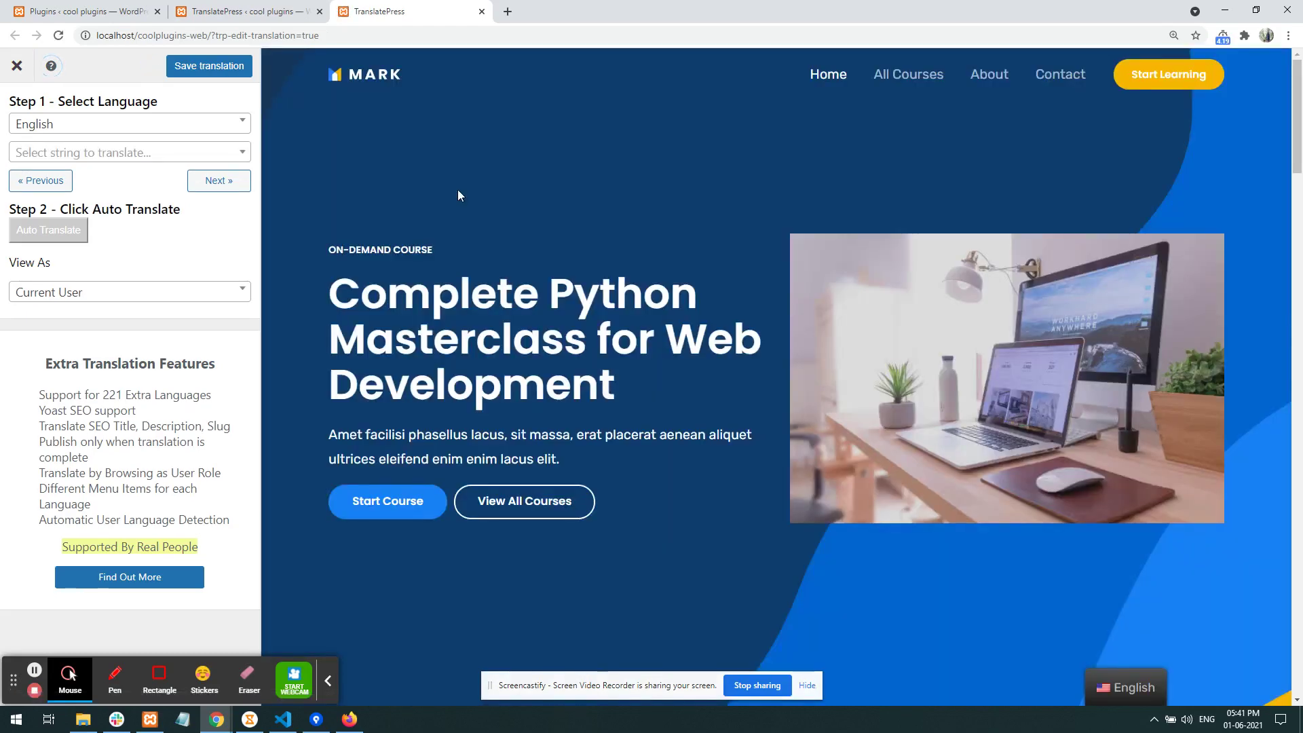
# Set the editor language to Hindi and launch Auto Translate with Yandex Translate.
pyautogui.click(110, 124)
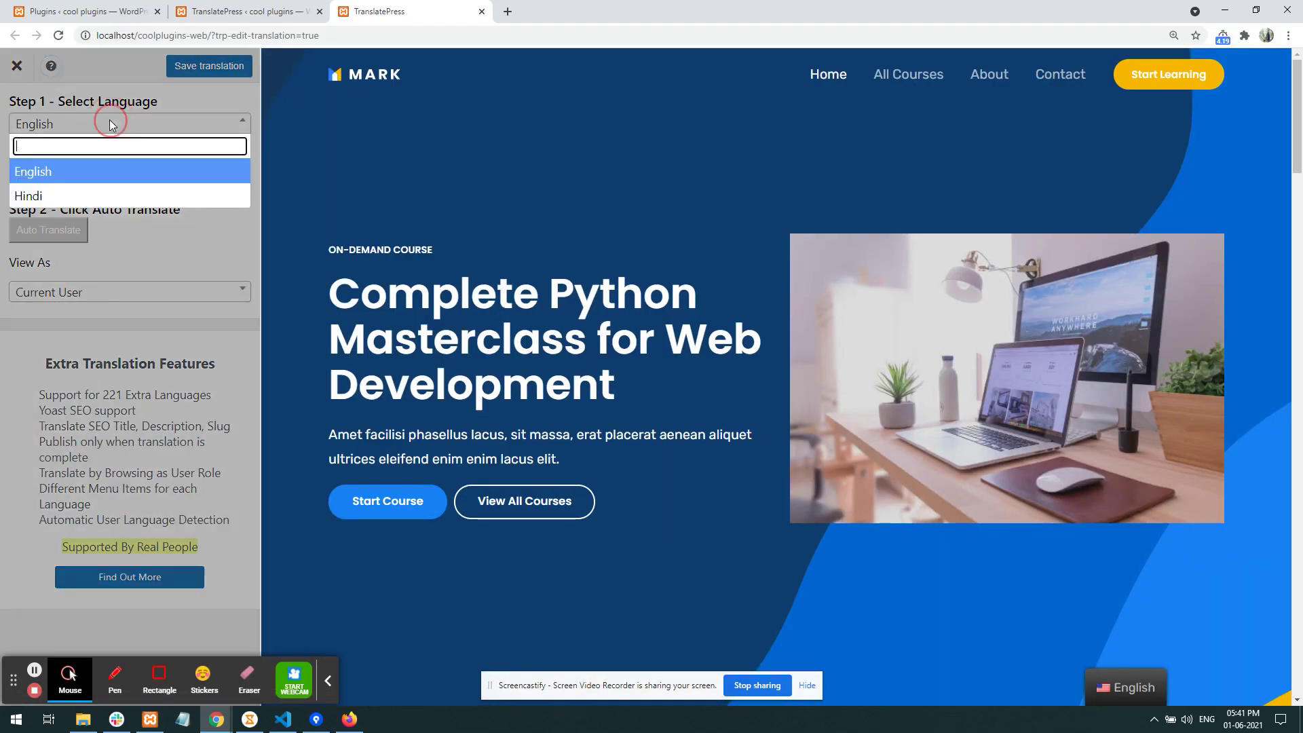
pyautogui.click(86, 184)
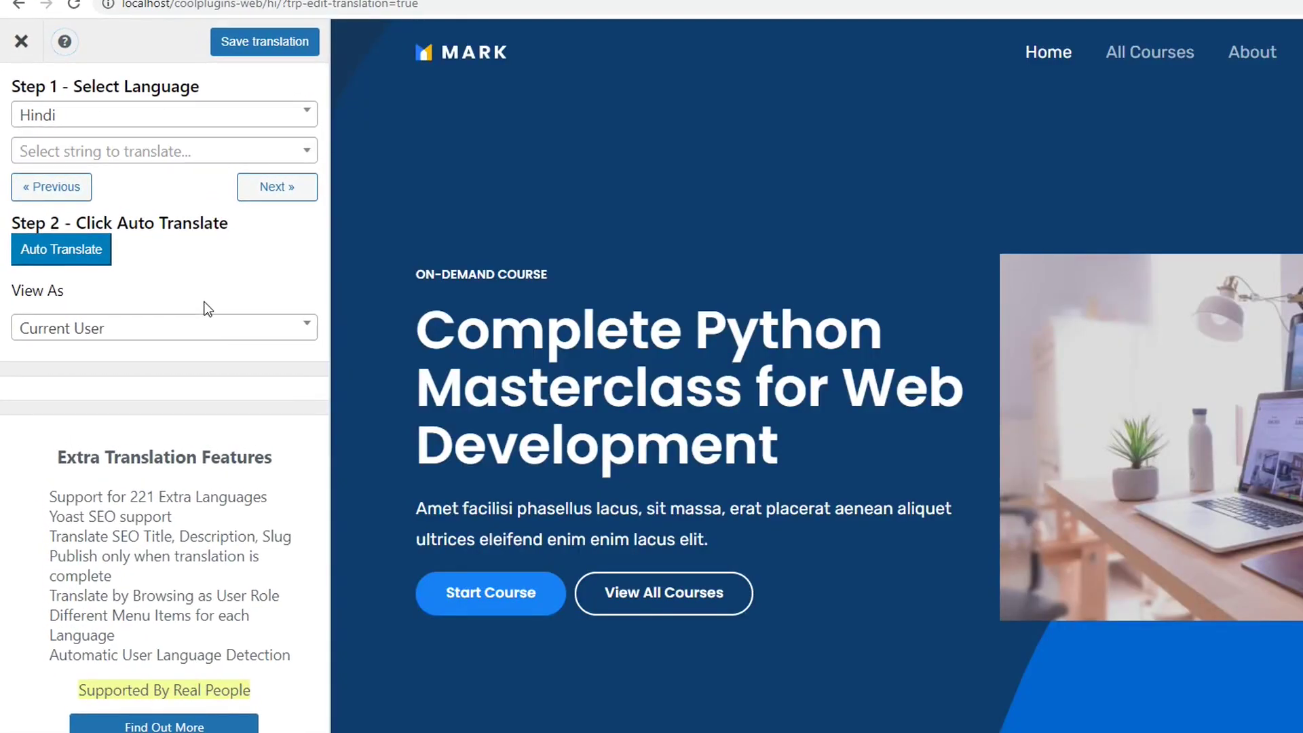
pyautogui.click(41, 252)
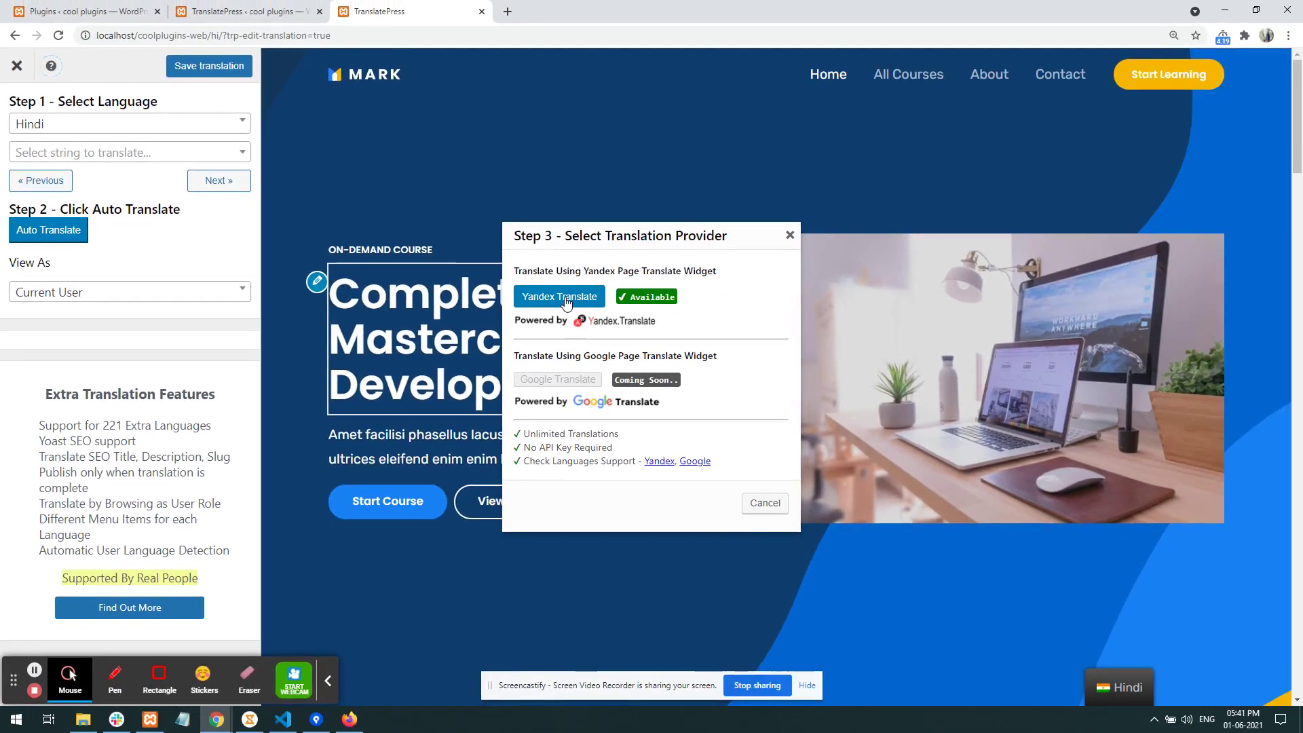
pyautogui.click(565, 297)
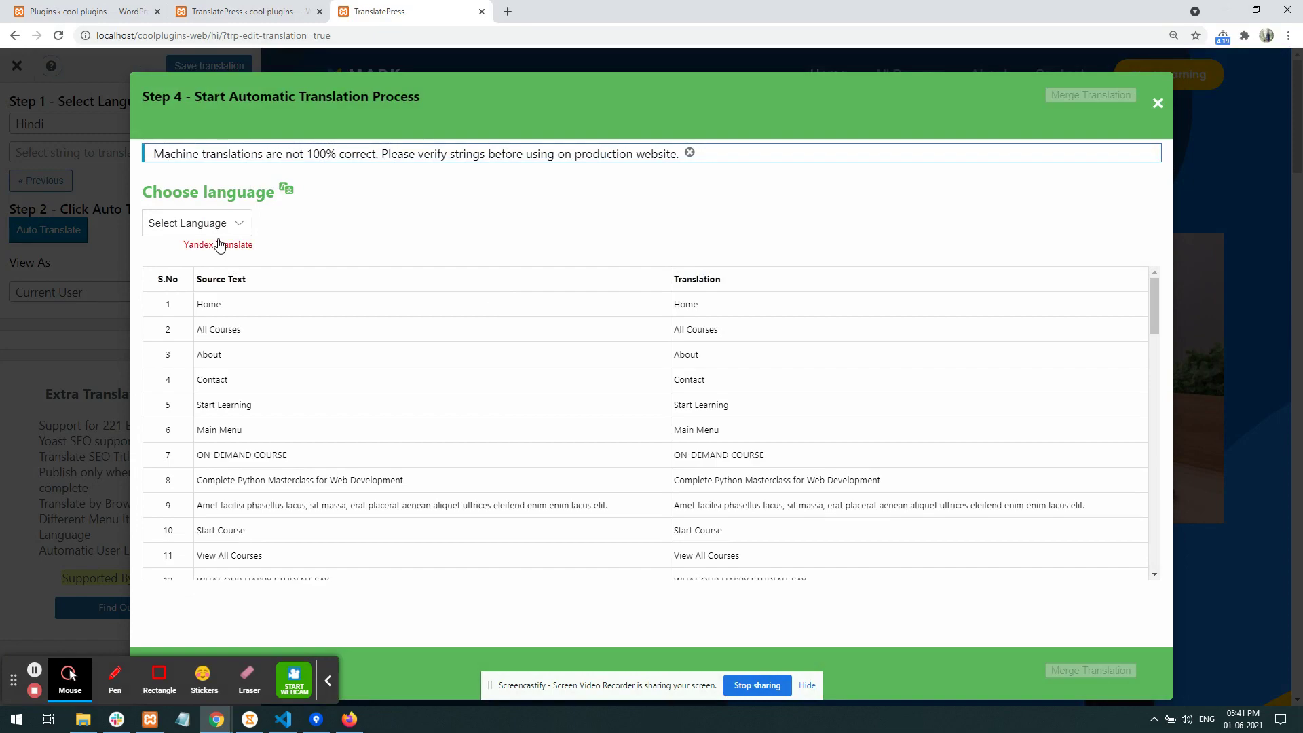
# Translate all homepage strings into Hindi with Yandex and merge the translations.
pyautogui.click(193, 222)
pyautogui.click(164, 244)
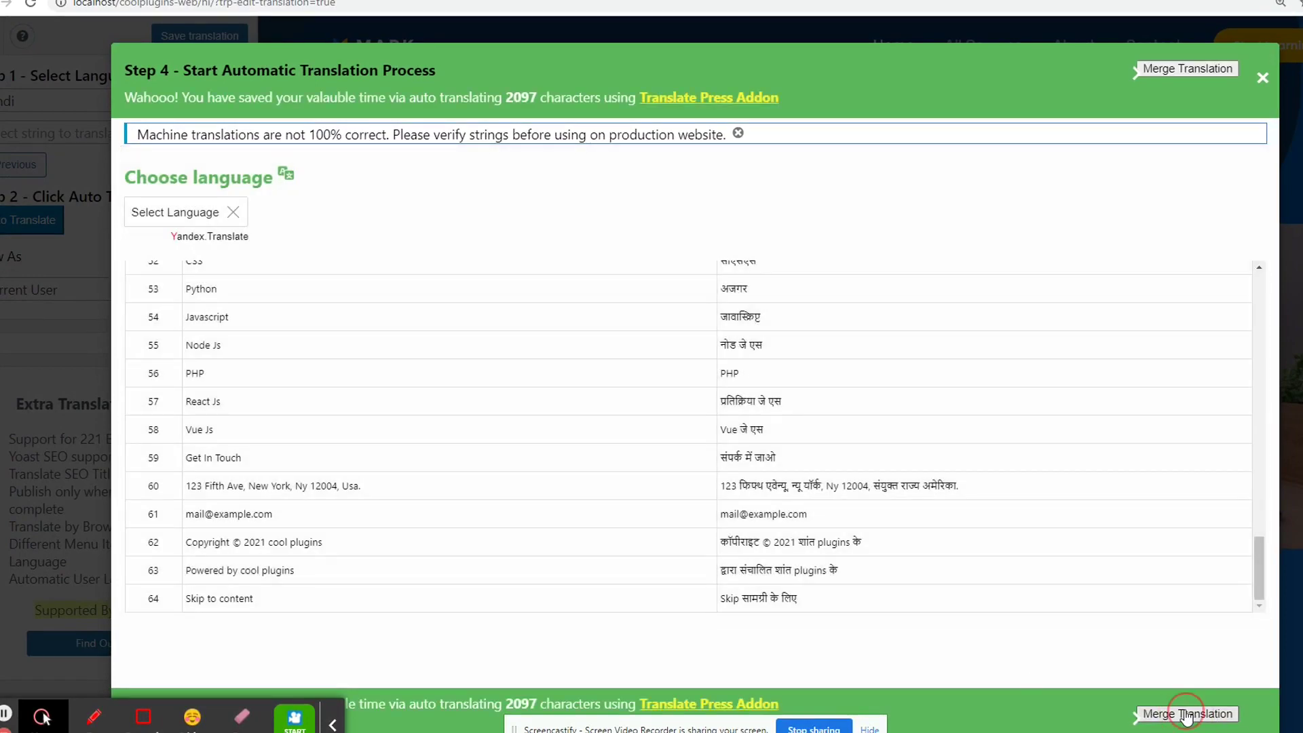
pyautogui.click(1186, 713)
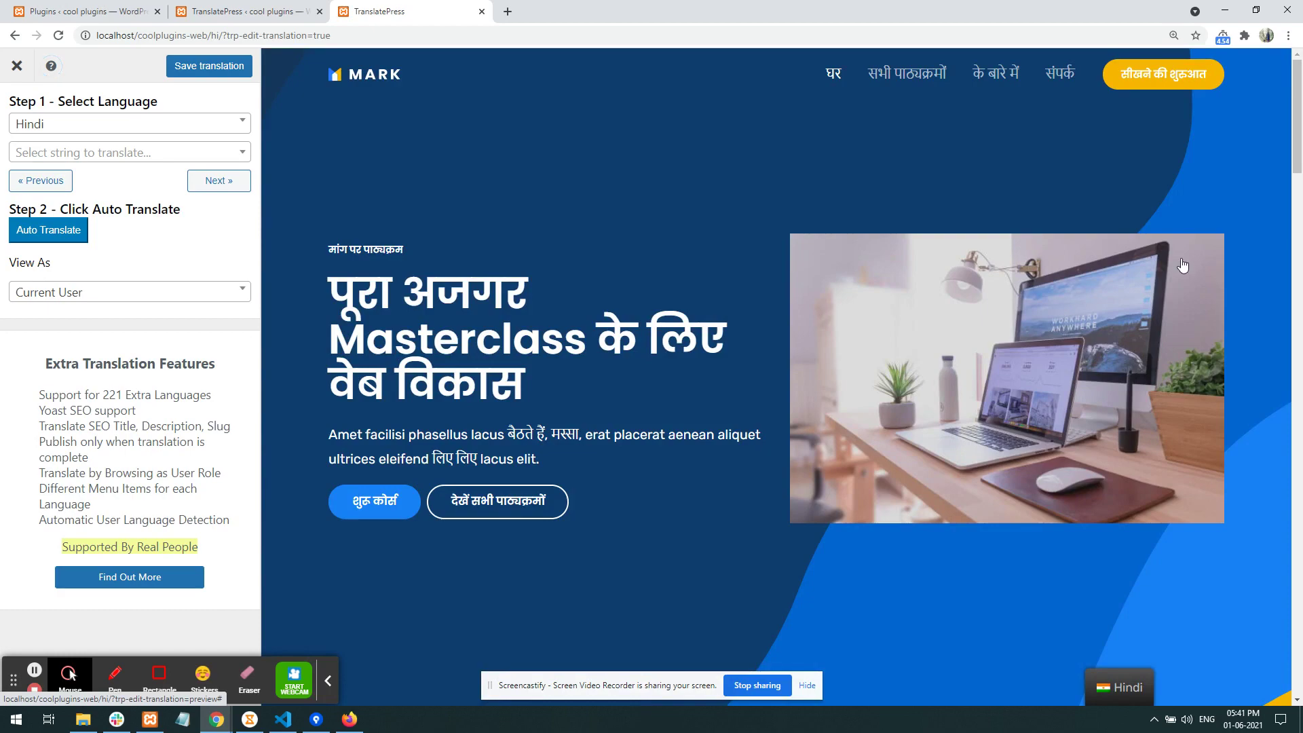
pyautogui.moveTo(1298, 120)
pyautogui.mouseDown()
pyautogui.moveTo(1298, 332)
pyautogui.moveTo(1298, 103)
pyautogui.mouseUp()
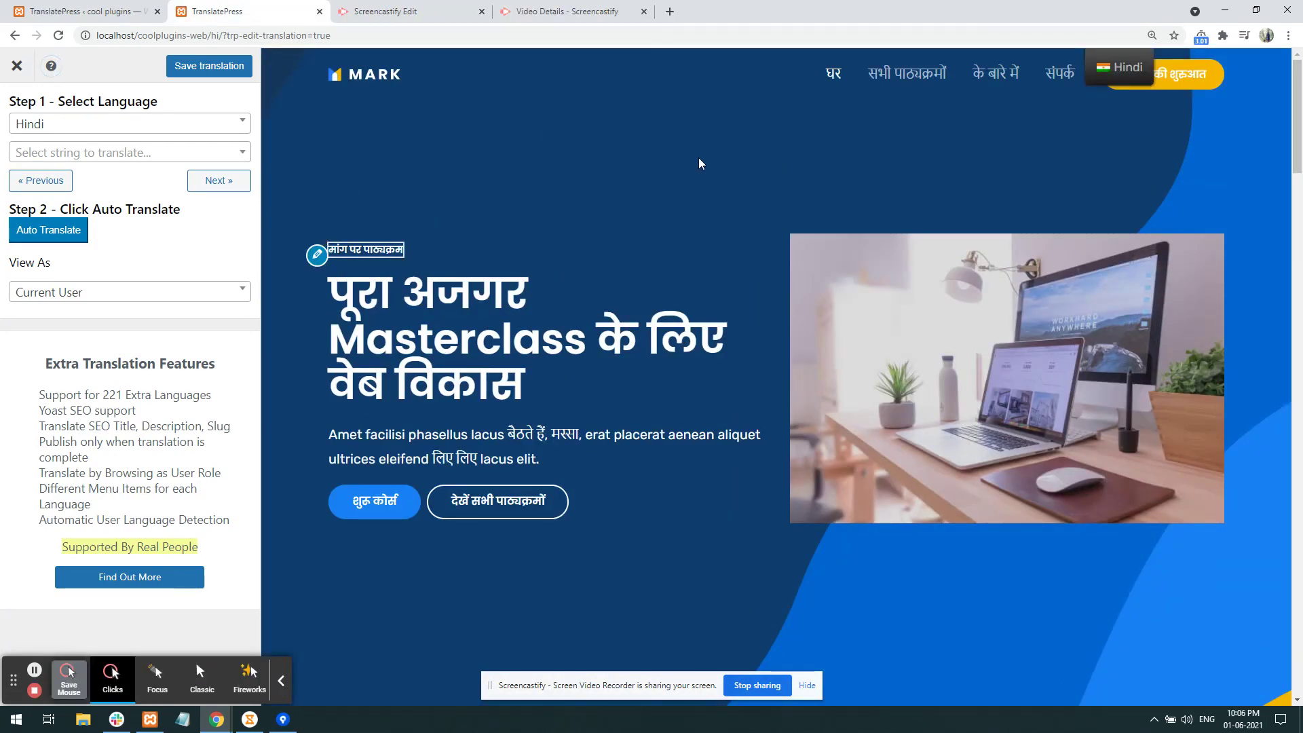
pyautogui.moveTo(1297, 113); pyautogui.dragTo(1296, 102)
pyautogui.moveTo(1296, 112); pyautogui.dragTo(1296, 102)
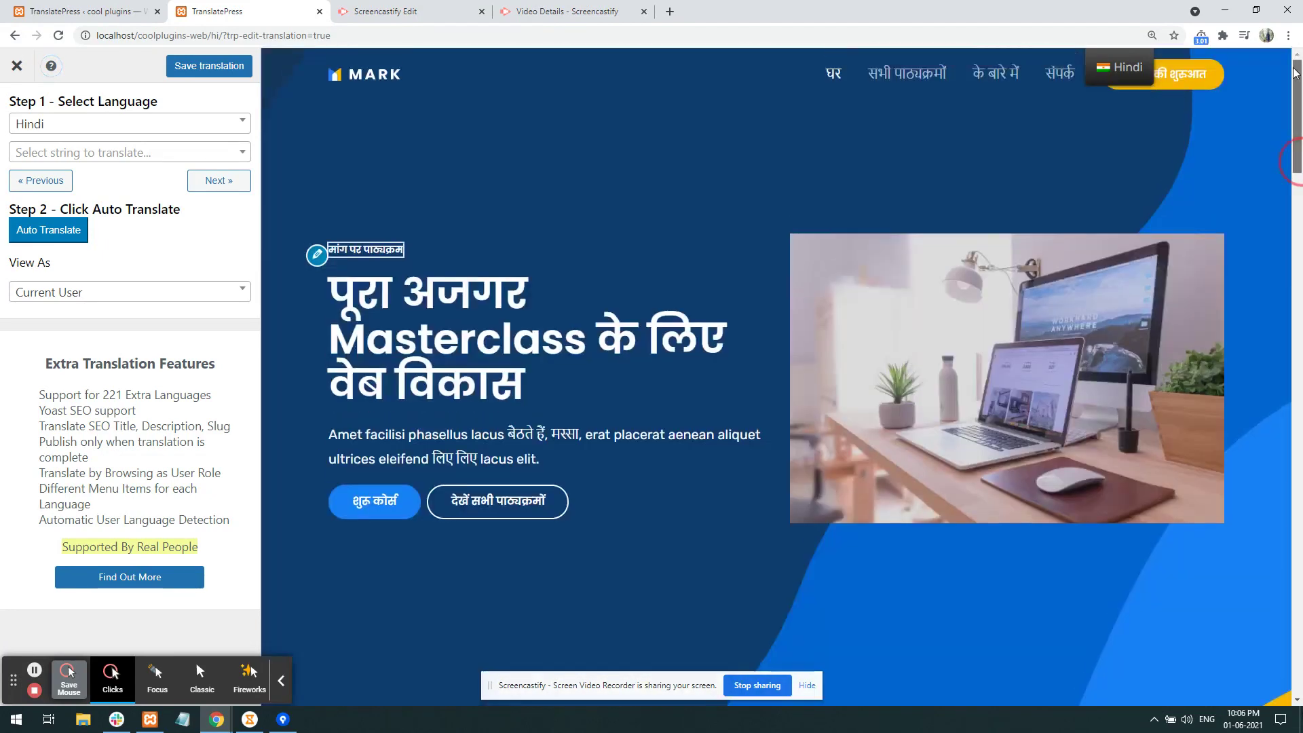
# Open the All Courses page from the site header menu.
pyautogui.click(906, 73)
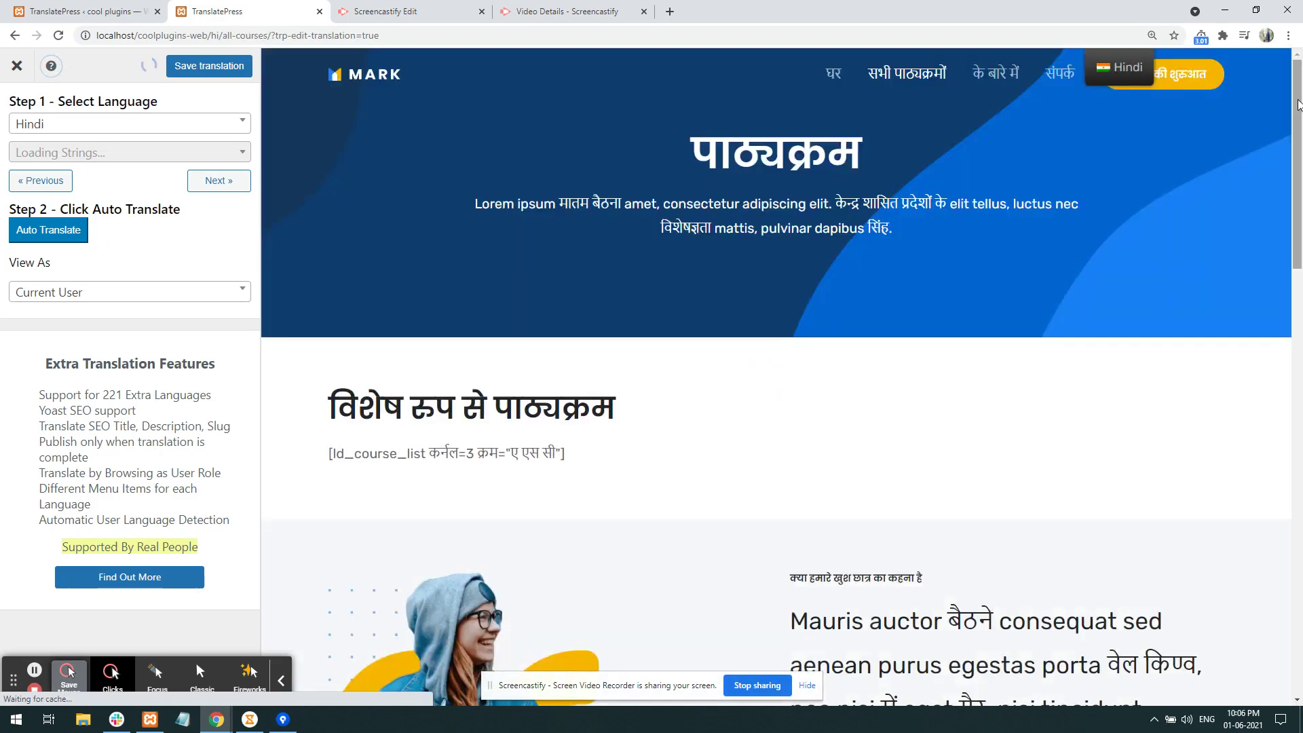
pyautogui.moveTo(1296, 96); pyautogui.dragTo(1296, 92)
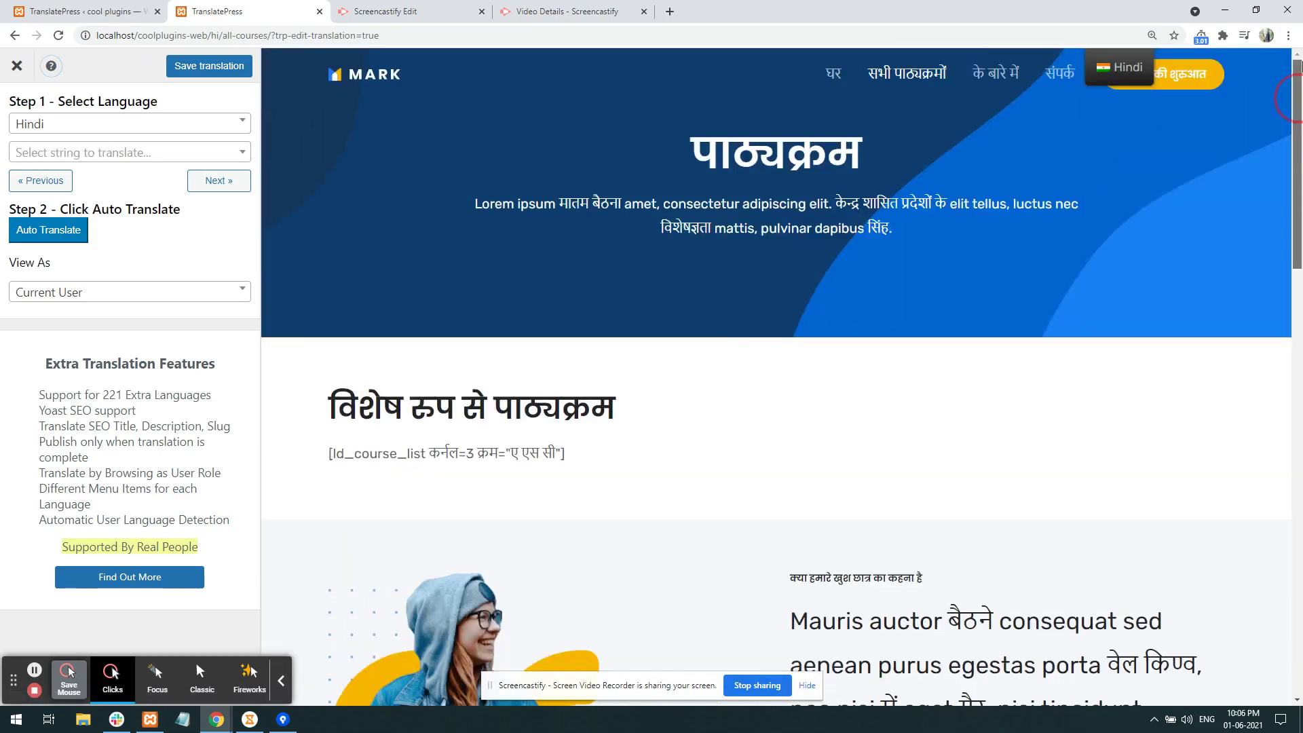
# Open the About page, then the Contact page, to check their Hindi translations.
pyautogui.click(993, 74)
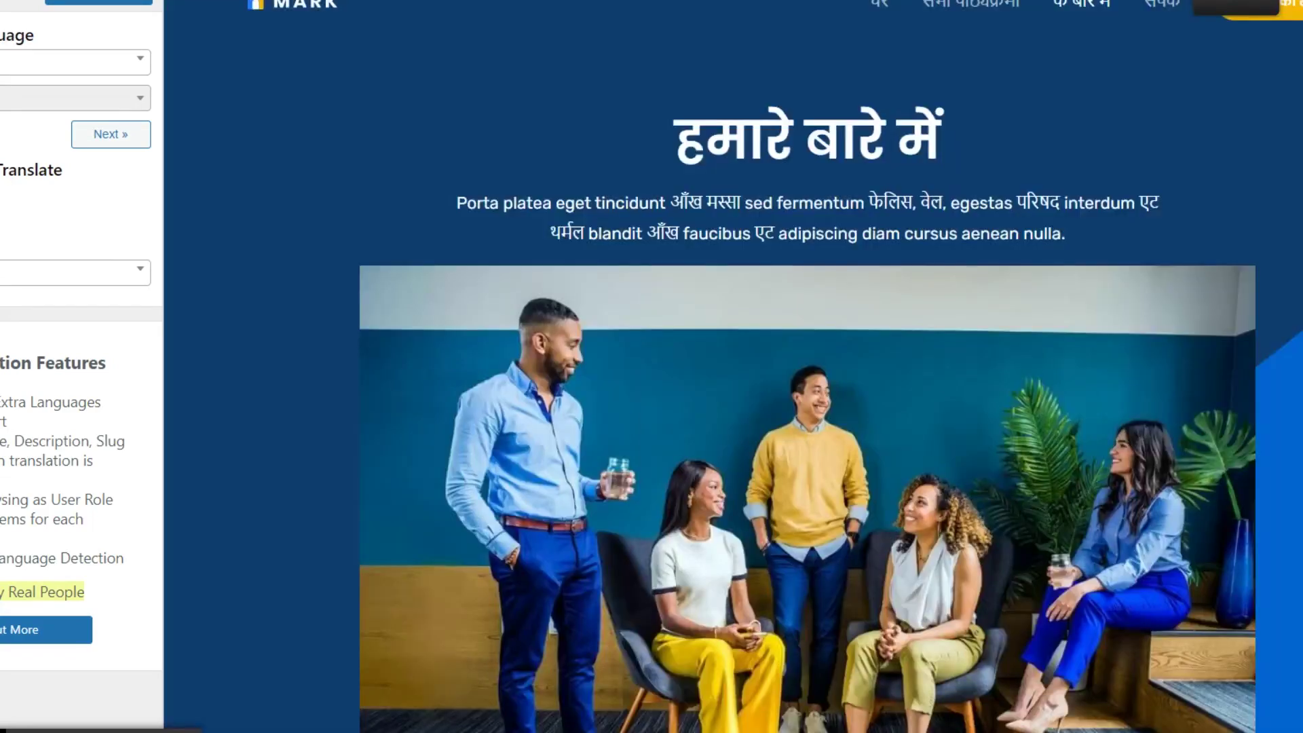
pyautogui.scroll(-10, 833, 401)
pyautogui.scroll(-8, 833, 400)
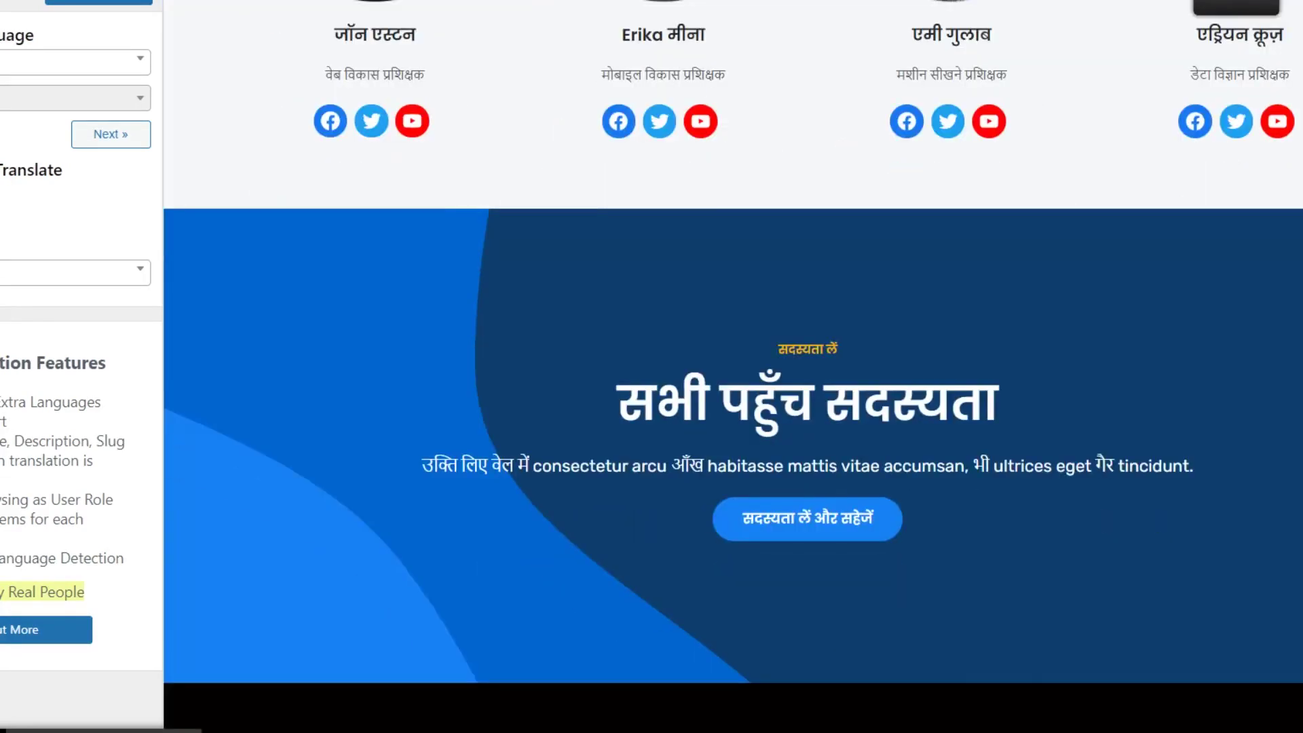
pyautogui.scroll(10, 833, 400)
pyautogui.scroll(5, 833, 400)
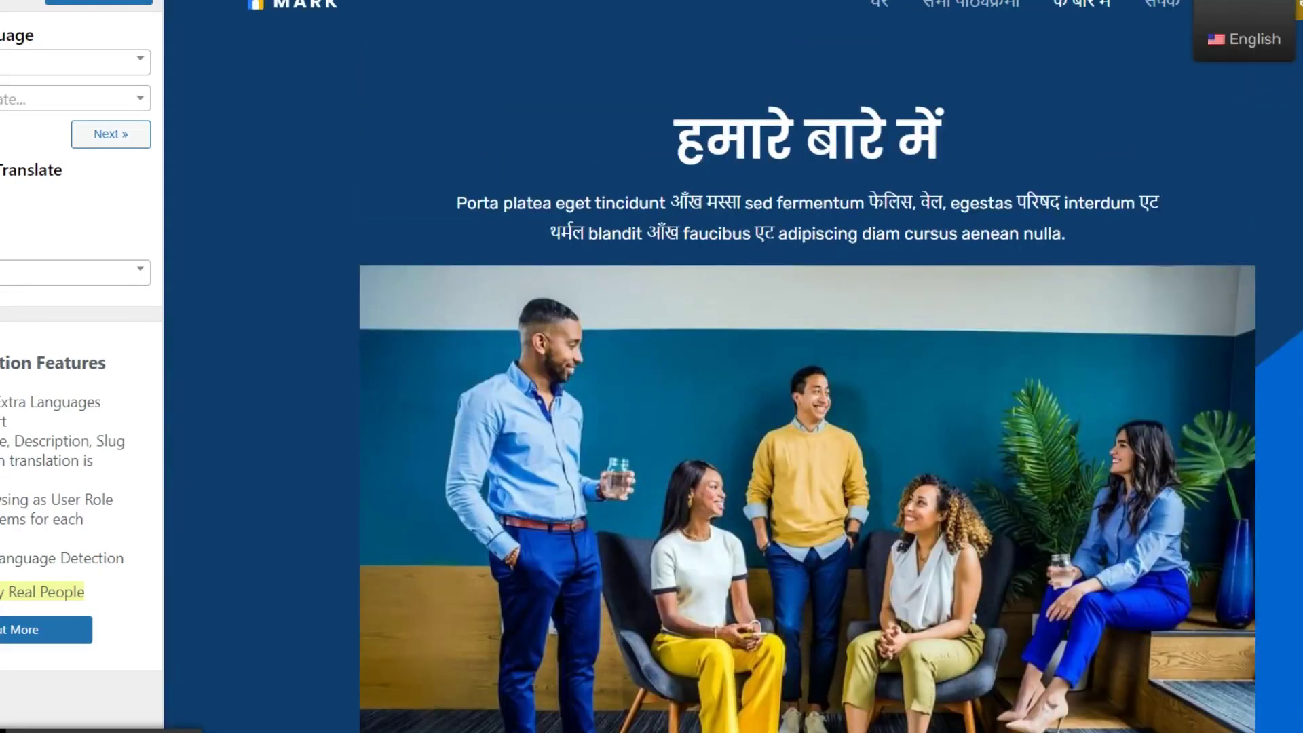
pyautogui.click(1166, 8)
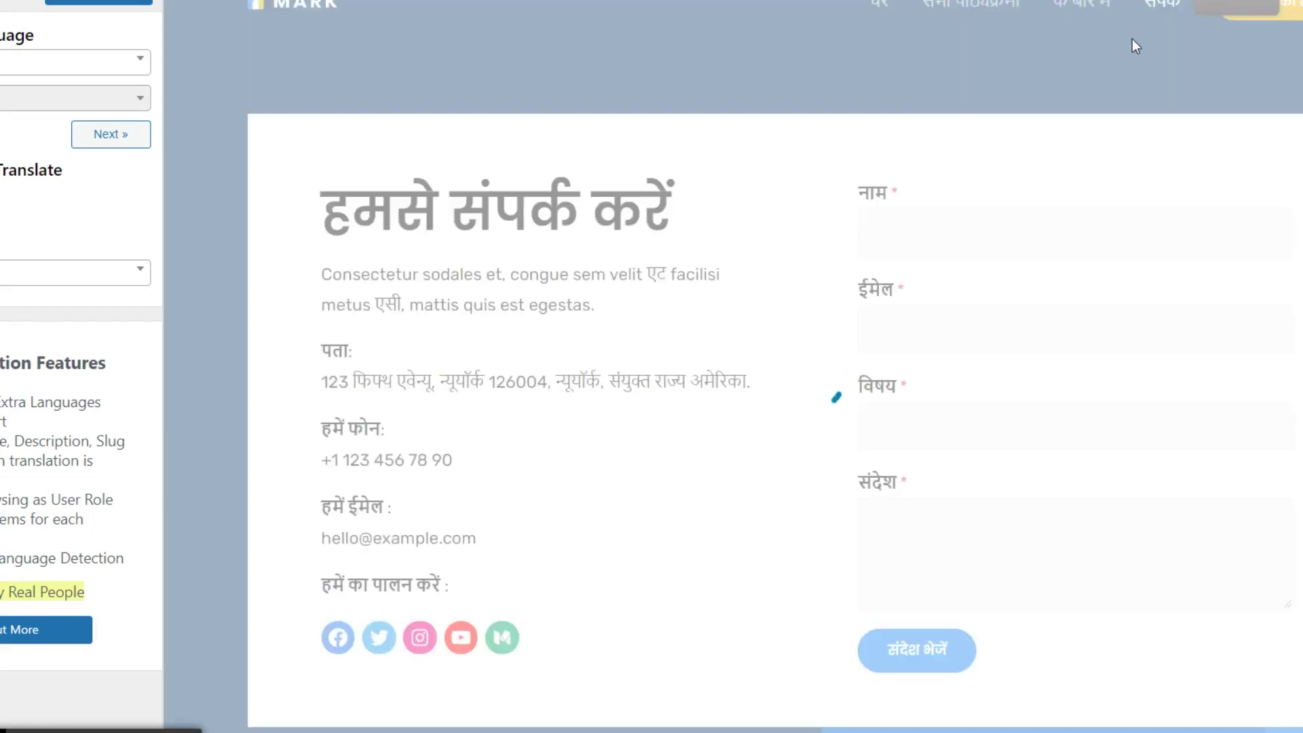